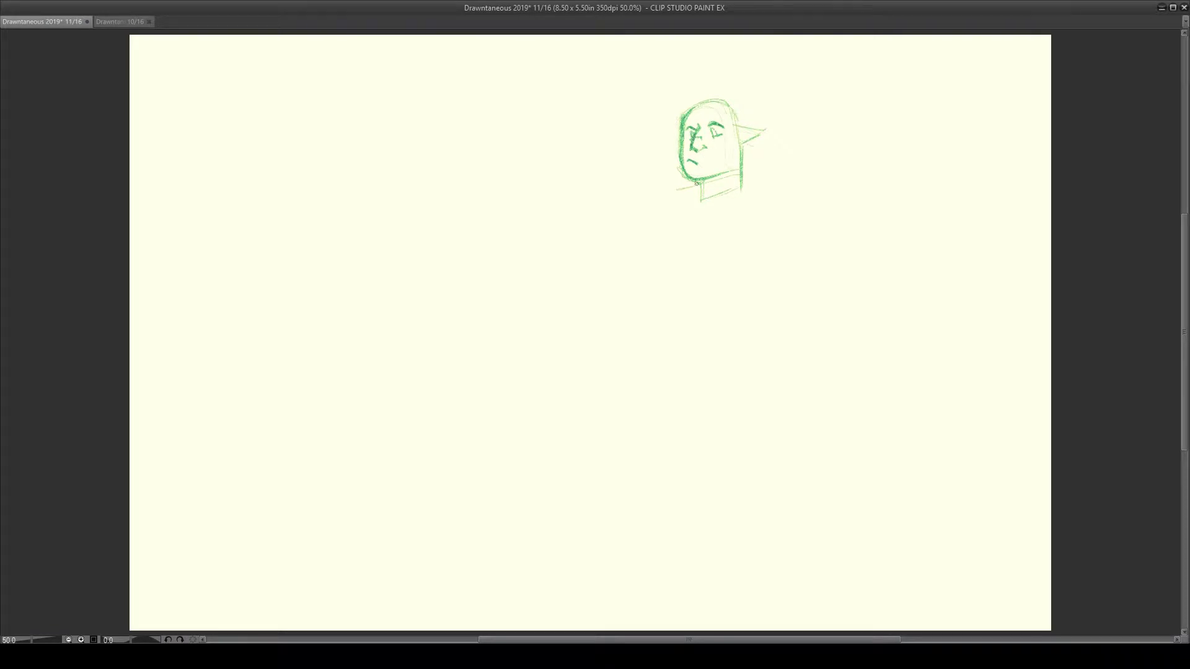
Step: Refine the green head sketch with facial features, a pointed ear, the neck and sloping shoulder lines
drag(700, 181, 701, 196)
drag(698, 162, 695, 163)
drag(689, 155, 703, 169)
mouse_move(685, 118)
mouse_down()
mouse_move(728, 115)
mouse_move(713, 135)
mouse_move(724, 140)
mouse_move(688, 141)
mouse_up()
drag(736, 169, 722, 191)
mouse_move(733, 128)
mouse_down()
mouse_move(763, 133)
mouse_move(739, 150)
mouse_move(765, 131)
mouse_move(741, 134)
mouse_move(755, 134)
mouse_up()
drag(694, 107, 703, 103)
drag(699, 197, 673, 216)
drag(738, 185, 778, 220)
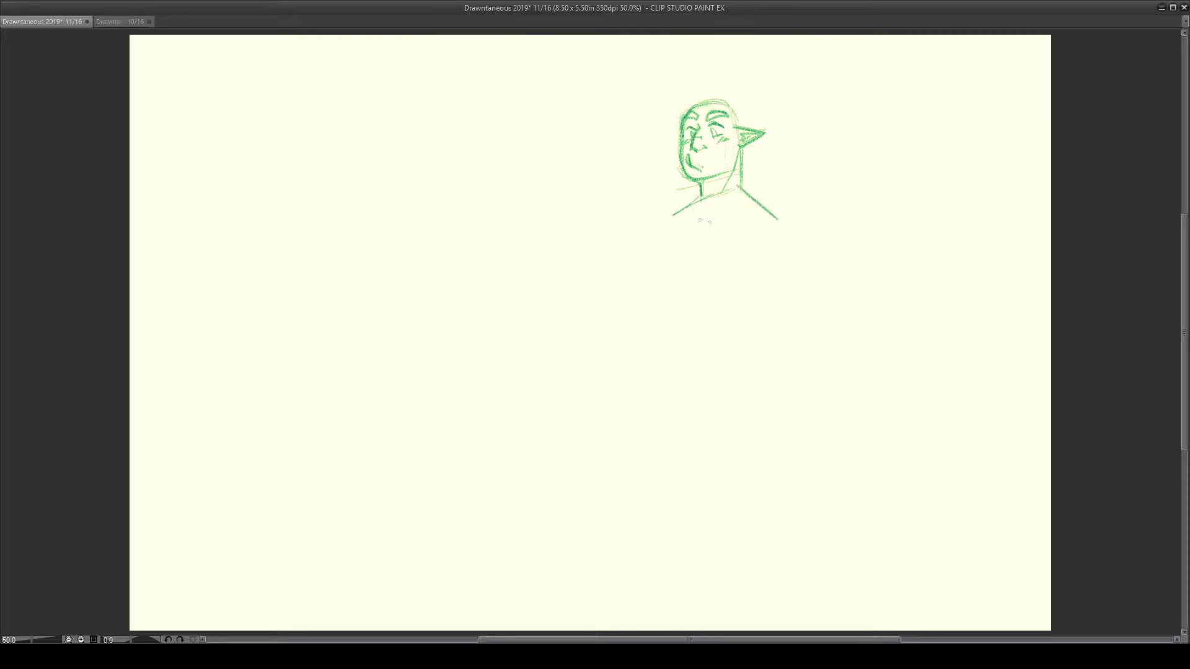
Step: Sketch the shoulder line, collarbones and two broad chest muscles beneath the neck
mouse_move(700, 197)
mouse_down()
mouse_move(651, 214)
mouse_move(651, 233)
mouse_up()
drag(770, 213, 796, 238)
mouse_move(662, 230)
mouse_down()
mouse_move(682, 245)
mouse_move(803, 236)
mouse_up()
mouse_move(649, 211)
mouse_down()
mouse_move(698, 230)
mouse_move(780, 218)
mouse_up()
mouse_move(649, 230)
mouse_down()
mouse_move(638, 278)
mouse_move(636, 258)
mouse_up()
mouse_move(711, 239)
mouse_down()
mouse_move(702, 296)
mouse_move(744, 302)
mouse_up()
drag(645, 283, 653, 317)
mouse_move(653, 226)
mouse_down()
mouse_move(640, 279)
mouse_move(753, 298)
mouse_up()
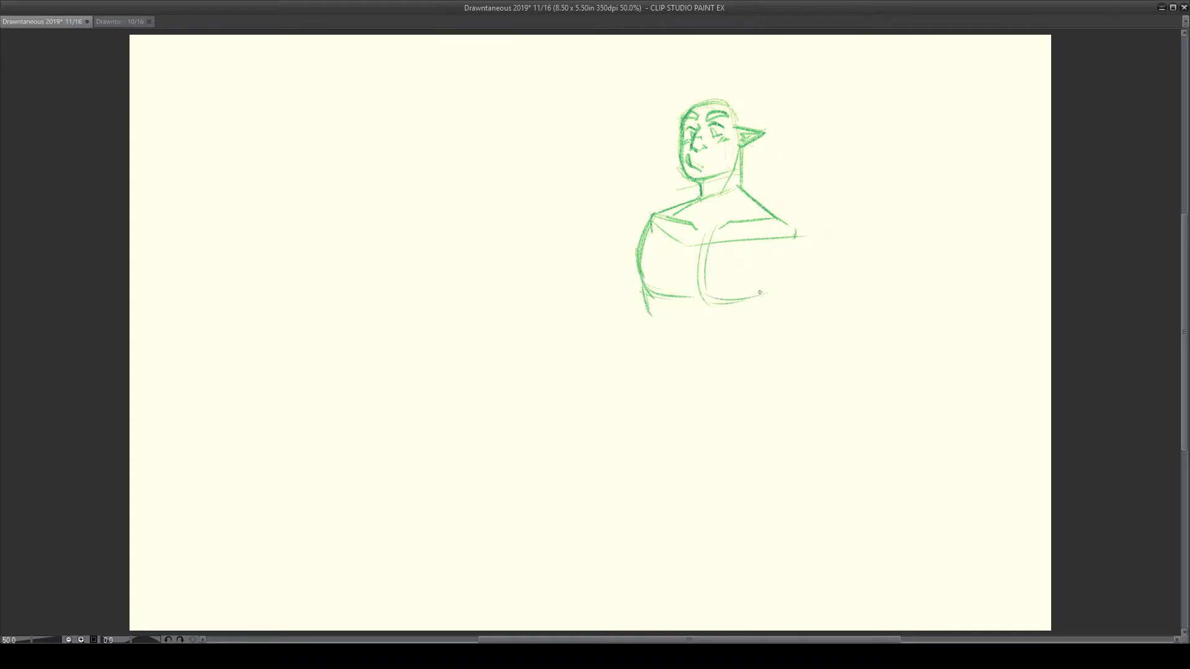
Step: Sketch the torso sides tapering down to a waistline and round off the figure's left shoulder
mouse_move(637, 268)
mouse_down()
mouse_move(666, 335)
mouse_move(656, 350)
mouse_move(707, 360)
mouse_up()
mouse_move(792, 271)
mouse_down()
mouse_move(762, 304)
mouse_move(755, 355)
mouse_up()
mouse_move(798, 232)
mouse_down()
mouse_move(806, 276)
mouse_move(811, 252)
mouse_move(801, 279)
mouse_up()
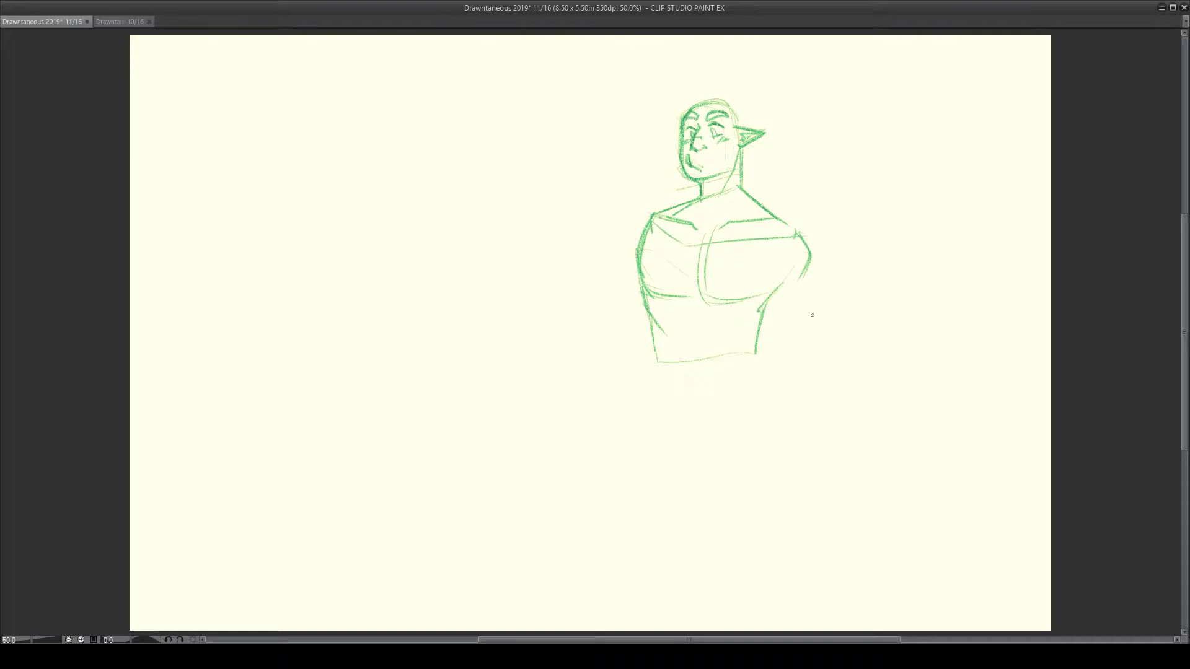
Step: Sketch both upper arms hanging from the shoulders down to the elbows
drag(654, 207, 626, 257)
mouse_move(626, 259)
mouse_down()
mouse_move(600, 283)
mouse_move(628, 245)
mouse_move(635, 260)
mouse_move(598, 283)
mouse_move(620, 256)
mouse_move(589, 304)
mouse_move(633, 318)
mouse_move(610, 316)
mouse_move(611, 269)
mouse_up()
drag(762, 273, 806, 283)
mouse_move(801, 227)
mouse_down()
mouse_move(816, 274)
mouse_move(778, 313)
mouse_move(818, 351)
mouse_up()
drag(811, 279, 824, 344)
drag(817, 311, 822, 356)
Step: Sketch a boxy abdomen block under the chest and a short hip line below it
drag(655, 355, 739, 362)
mouse_move(666, 303)
mouse_down()
mouse_move(668, 369)
mouse_move(698, 302)
mouse_move(729, 301)
mouse_up()
mouse_move(726, 307)
mouse_down()
mouse_move(731, 357)
mouse_move(677, 390)
mouse_up()
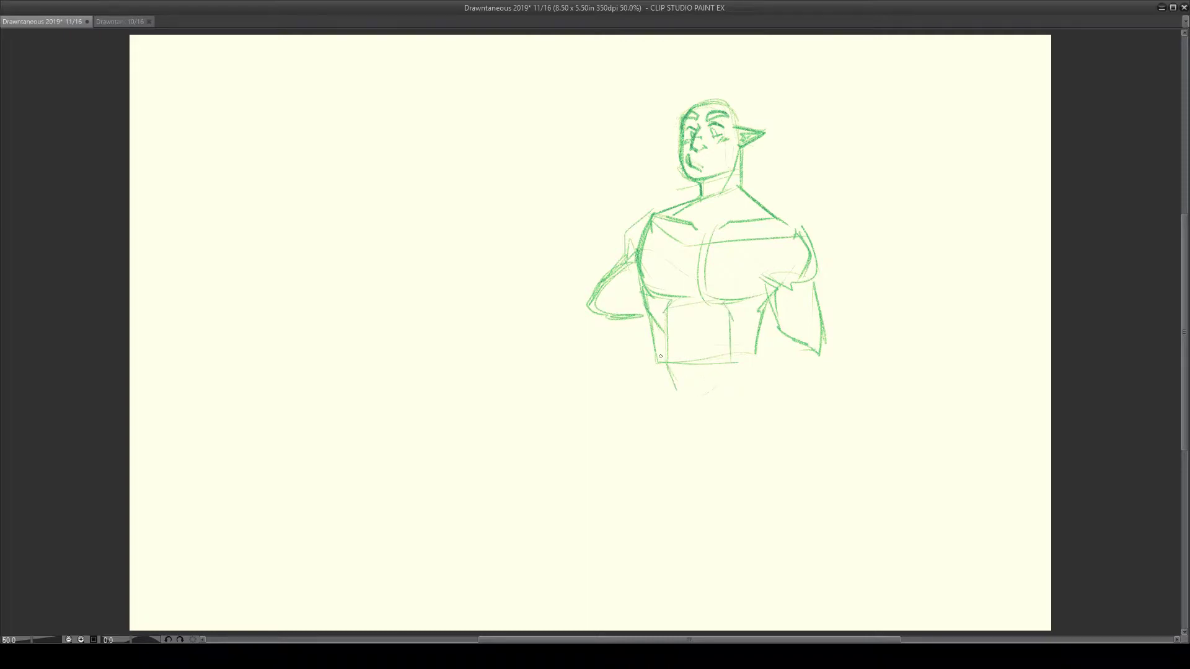
Step: Sketch the figure's right forearm raised from the elbow and block in its palm, replacing the first hand attempt
mouse_move(598, 232)
mouse_down()
mouse_move(592, 304)
mouse_move(598, 222)
mouse_move(611, 215)
mouse_move(639, 276)
mouse_move(608, 325)
mouse_move(625, 320)
mouse_up()
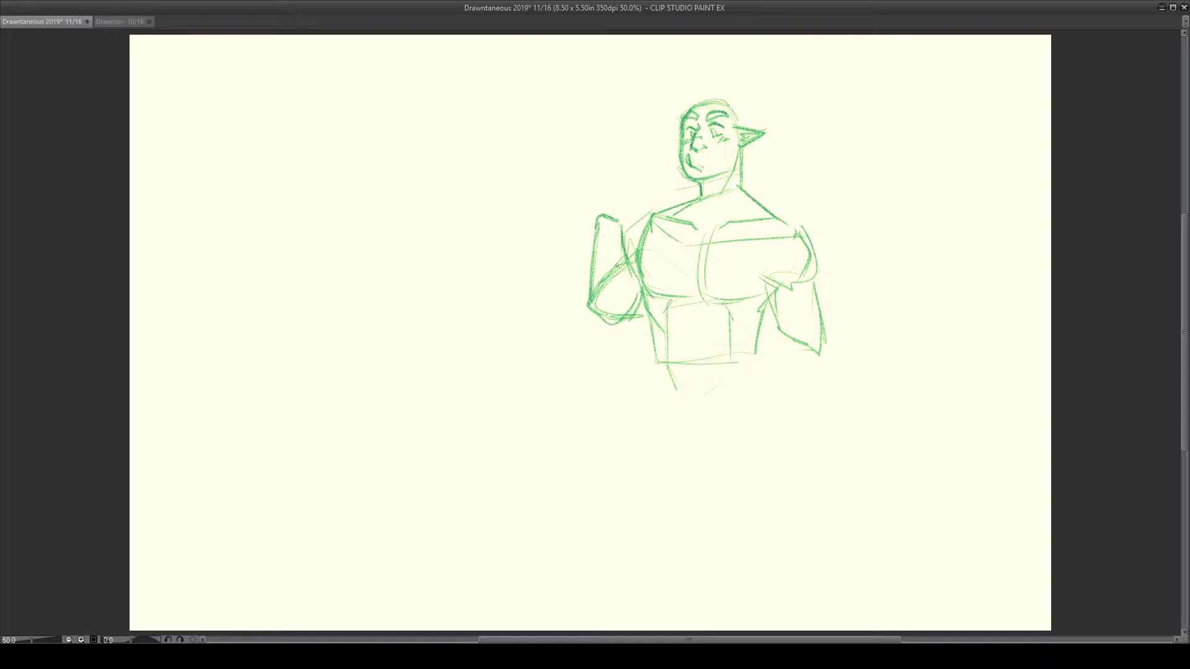
mouse_move(598, 216)
mouse_down()
mouse_move(620, 189)
mouse_move(644, 211)
mouse_move(629, 194)
mouse_up()
key(ctrl+z)
key(ctrl+z)
key(ctrl+z)
mouse_move(574, 196)
mouse_down()
mouse_move(602, 221)
mouse_move(577, 198)
mouse_move(592, 198)
mouse_move(565, 198)
mouse_move(606, 184)
mouse_move(573, 210)
mouse_move(610, 191)
mouse_move(587, 198)
mouse_move(588, 215)
mouse_move(606, 202)
mouse_move(622, 222)
mouse_up()
drag(606, 181, 624, 221)
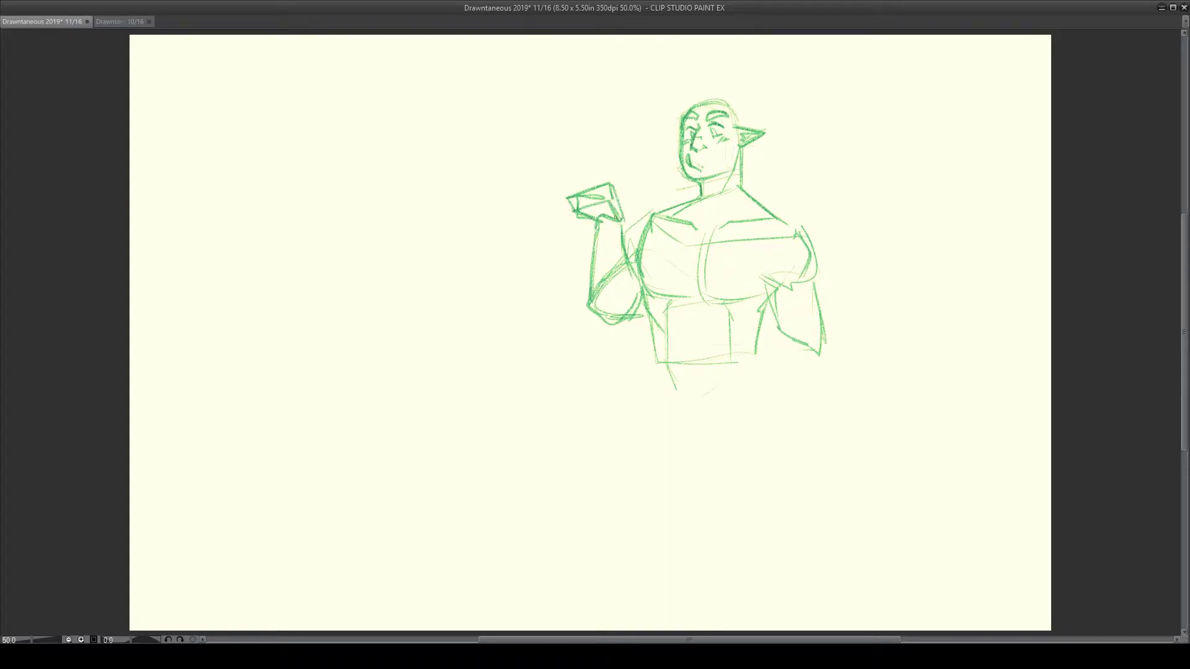
Step: Sketch the figure's left forearm hanging down from the elbow to the wrist
mouse_move(779, 334)
mouse_down()
mouse_move(813, 317)
mouse_move(776, 362)
mouse_move(785, 381)
mouse_up()
drag(818, 342, 786, 409)
mouse_move(775, 366)
mouse_down()
mouse_move(786, 409)
mouse_move(804, 396)
mouse_up()
drag(823, 341, 809, 409)
mouse_move(786, 367)
mouse_down()
mouse_move(783, 408)
mouse_move(803, 416)
mouse_up()
Step: Add curled fingers to the raised hand to form a fist
mouse_move(570, 214)
mouse_down()
mouse_move(584, 173)
mouse_move(575, 176)
mouse_up()
drag(575, 194, 592, 169)
mouse_move(593, 169)
mouse_down()
mouse_move(594, 194)
mouse_move(600, 168)
mouse_up()
mouse_move(599, 169)
mouse_down()
mouse_move(603, 189)
mouse_move(608, 172)
mouse_up()
mouse_move(607, 172)
mouse_down()
mouse_move(621, 193)
mouse_move(569, 208)
mouse_up()
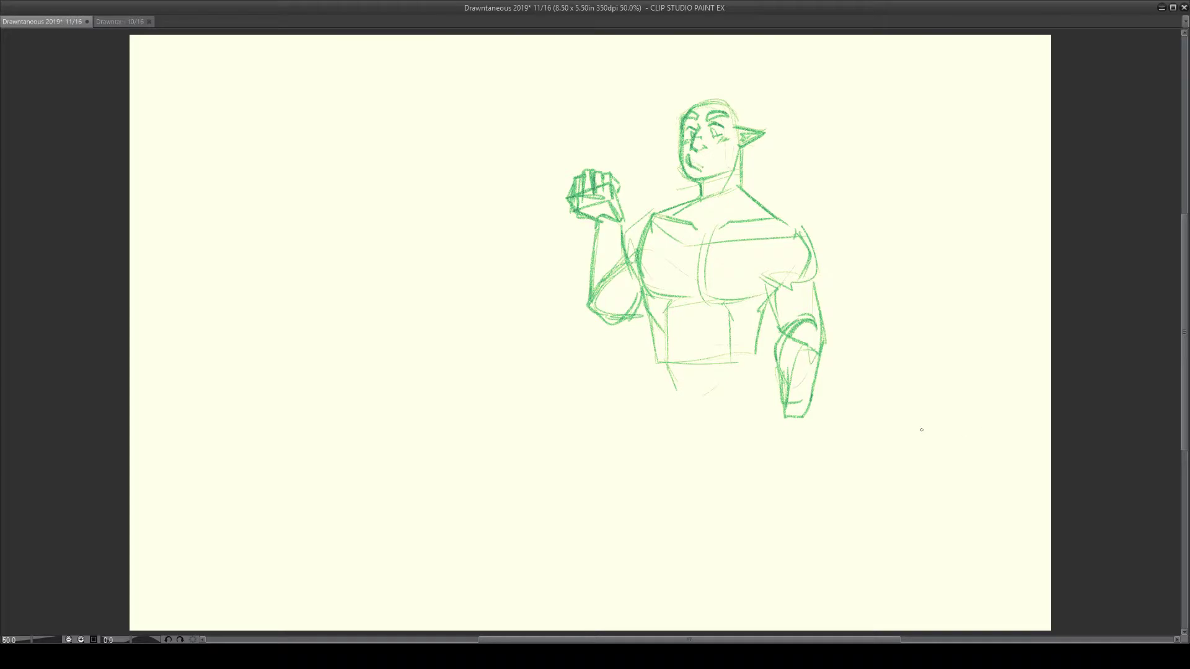
Step: Lasso and delete both arms, and redraw the chest edge on the figure's right side
mouse_move(606, 118)
mouse_down()
mouse_move(621, 353)
mouse_move(632, 152)
mouse_up()
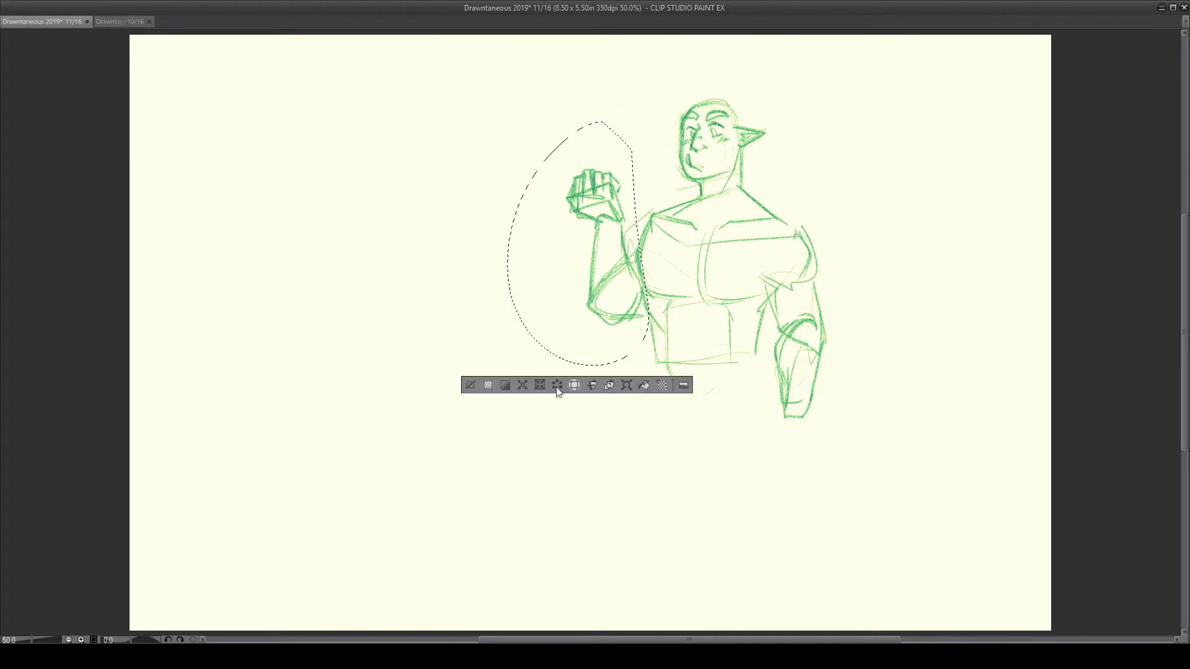
click(557, 386)
click(471, 385)
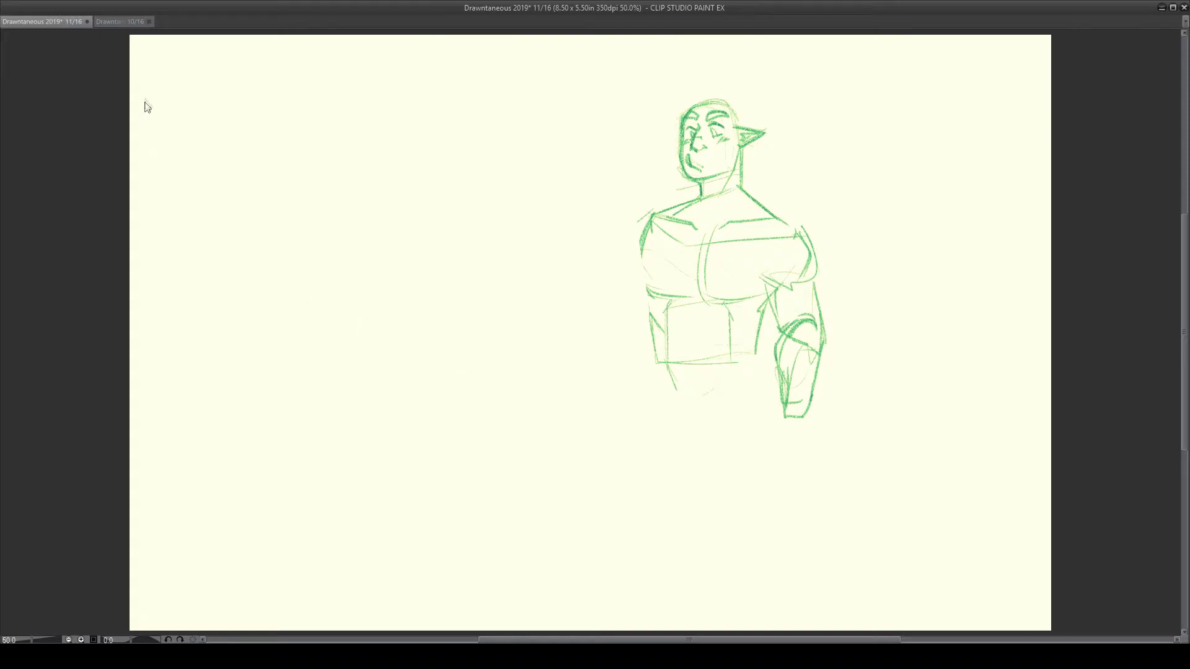
drag(642, 245, 644, 283)
mouse_move(817, 256)
mouse_down()
mouse_move(782, 276)
mouse_move(865, 280)
mouse_up()
key(Delete)
click(707, 461)
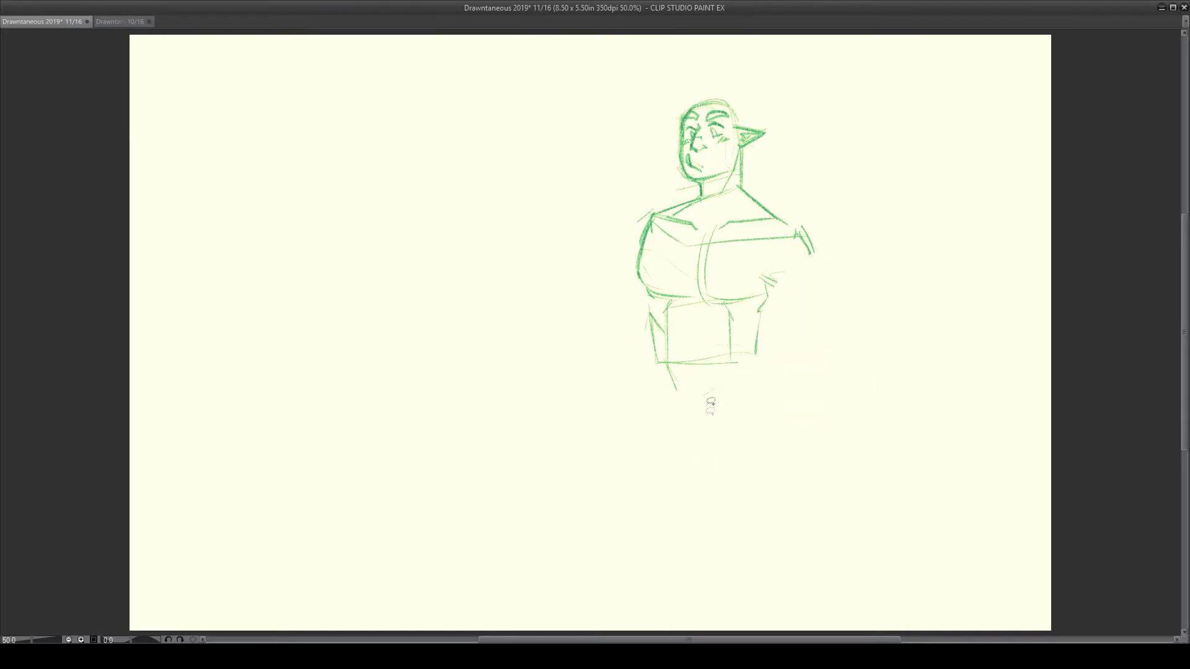
Step: Lasso the head and torso, enlarge them and move them to the middle of the canvas
mouse_move(723, 54)
mouse_down()
mouse_move(864, 282)
mouse_move(861, 267)
mouse_up()
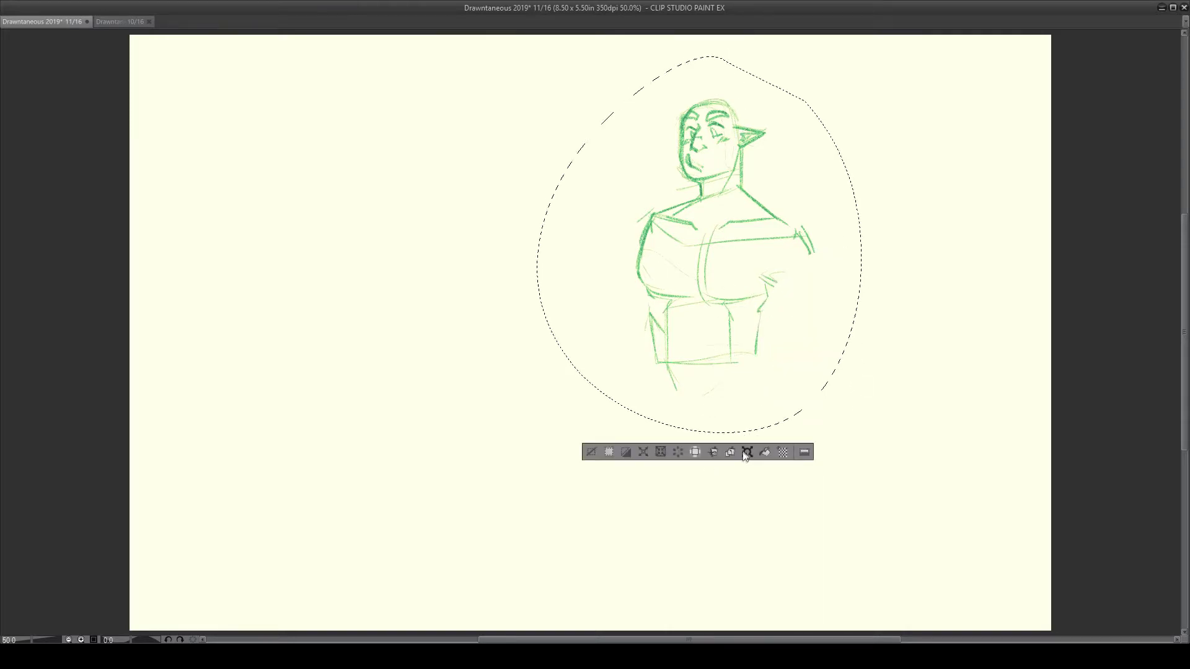
click(747, 452)
drag(540, 432, 431, 504)
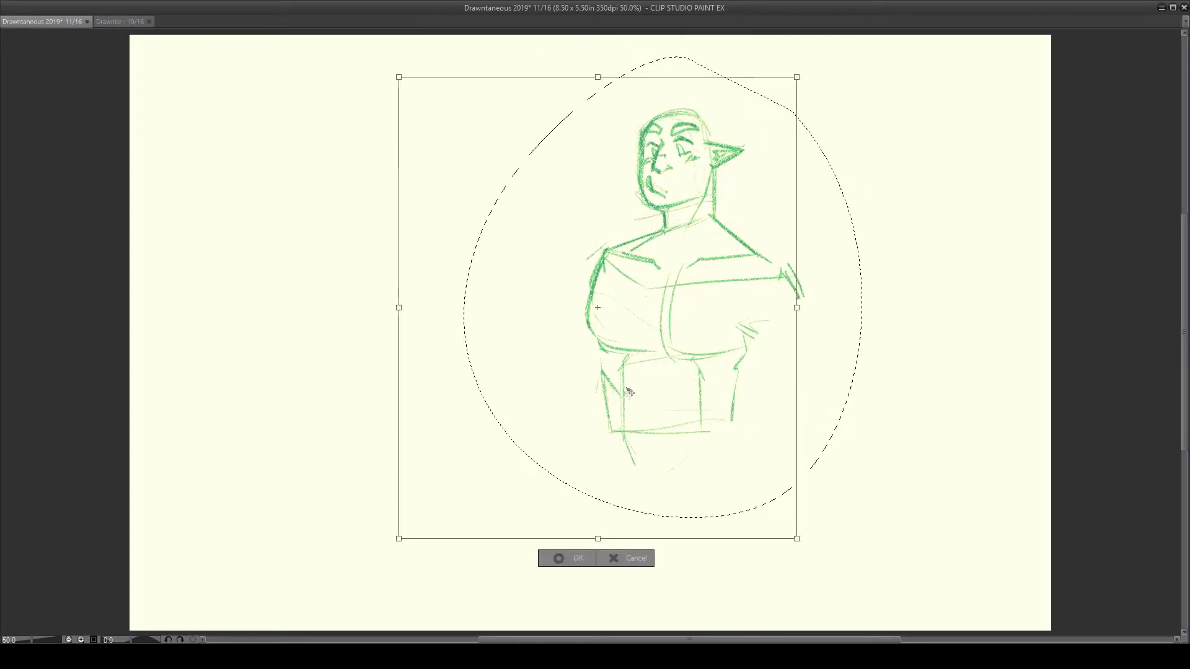
click(576, 558)
click(488, 556)
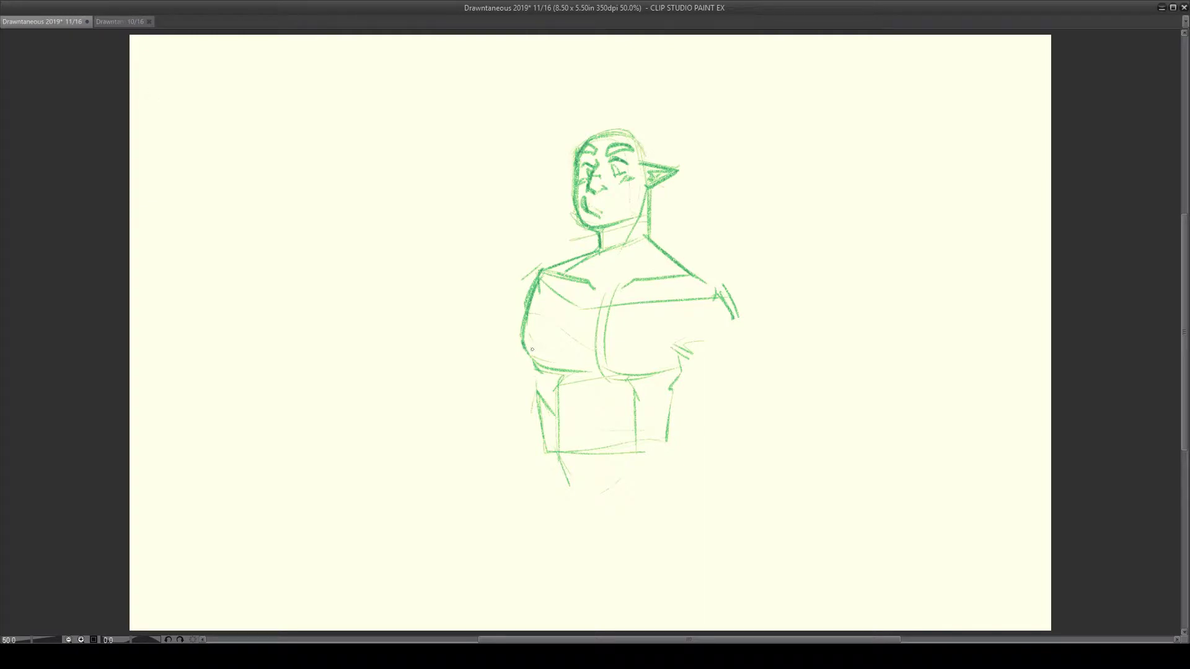
Step: Redraw the torso sides tapering to the waist and add the curved waist and hip lines
mouse_move(528, 358)
mouse_down()
mouse_move(544, 451)
mouse_move(632, 482)
mouse_up()
drag(553, 464, 643, 462)
drag(716, 358, 678, 412)
drag(683, 404, 670, 436)
drag(675, 421, 665, 455)
drag(626, 462, 658, 443)
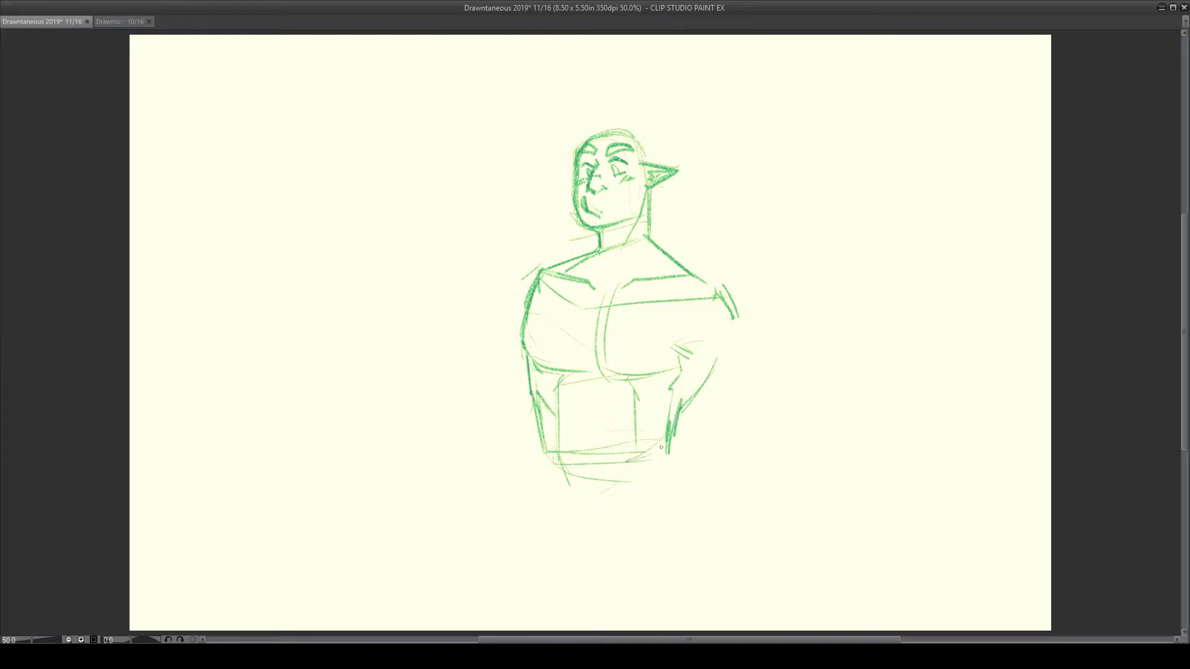
Step: Outline the figure's left flank, strengthen the chest's lower edge and add the nipples
mouse_move(719, 271)
mouse_down()
mouse_move(703, 385)
mouse_move(682, 402)
mouse_up()
drag(606, 377, 695, 364)
mouse_move(523, 325)
mouse_down()
mouse_move(575, 381)
mouse_move(705, 349)
mouse_move(692, 351)
mouse_up()
drag(551, 344, 549, 351)
mouse_move(668, 357)
mouse_down()
mouse_move(686, 347)
mouse_move(687, 360)
mouse_up()
drag(663, 361, 689, 347)
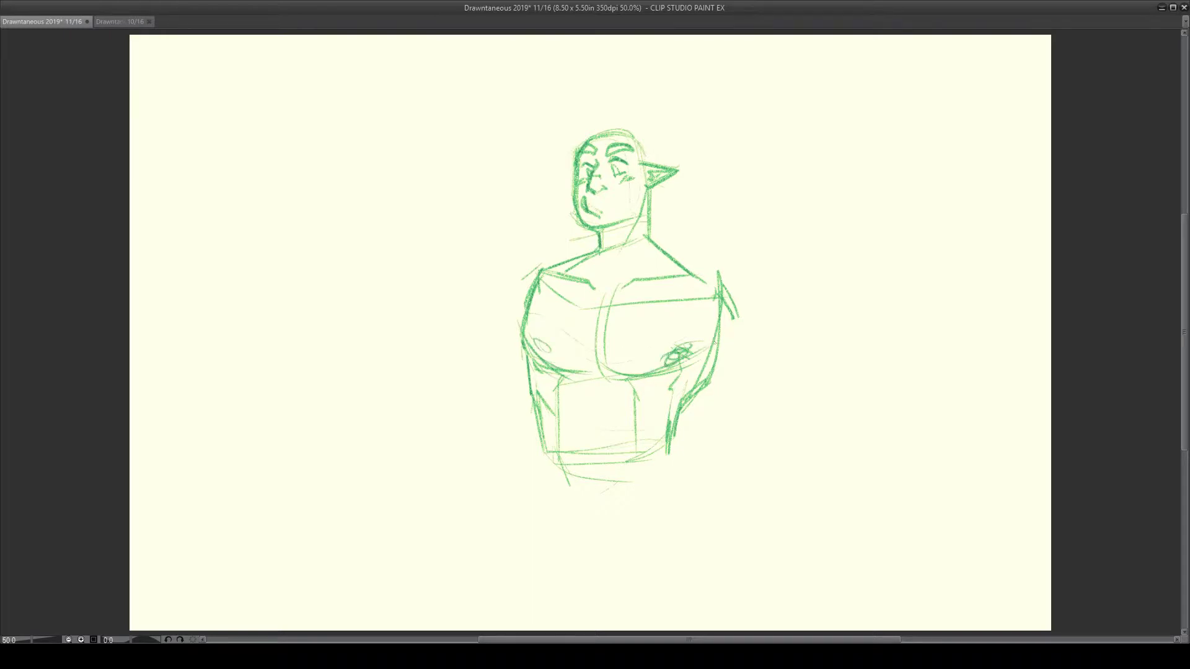
Step: Draw sloping trapezius lines and rounded deltoids on both shoulders
mouse_move(646, 236)
mouse_down()
mouse_move(704, 267)
mouse_move(714, 286)
mouse_move(739, 284)
mouse_move(760, 324)
mouse_up()
drag(599, 246, 500, 313)
mouse_move(508, 293)
mouse_down()
mouse_move(499, 353)
mouse_move(520, 331)
mouse_up()
drag(701, 329, 753, 354)
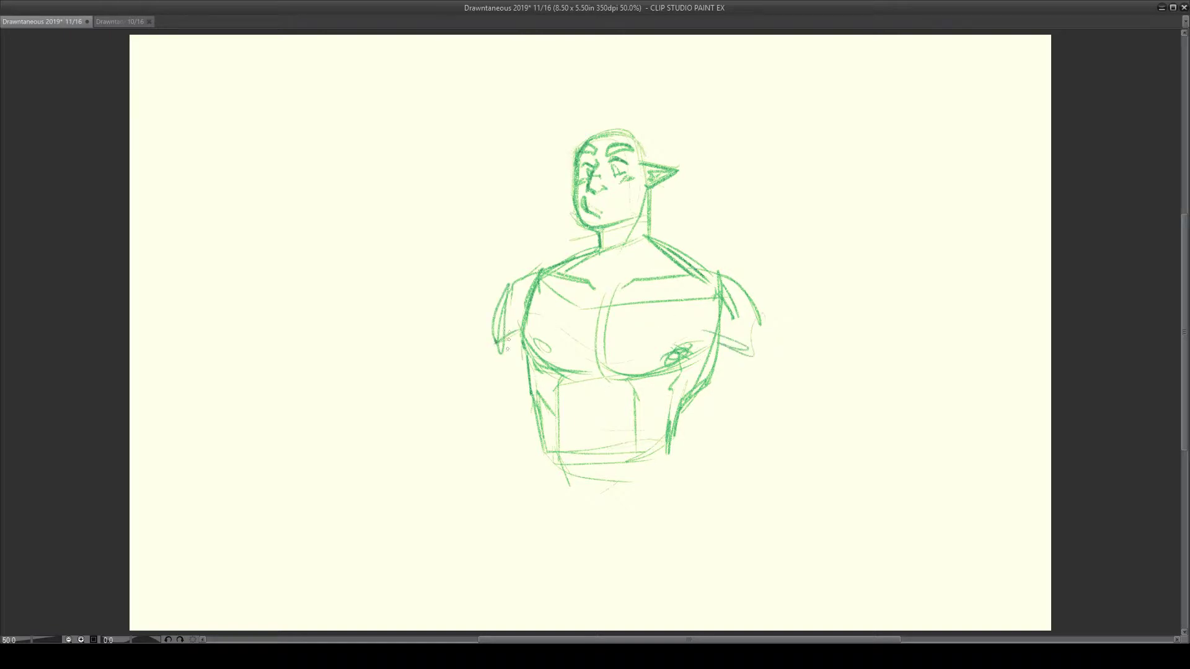
mouse_move(503, 336)
mouse_down()
mouse_move(483, 349)
mouse_move(497, 342)
mouse_up()
Step: Mark the abdominal muscles and sketch the pelvis and outer hip lines below the waist
mouse_move(584, 388)
mouse_down()
mouse_move(614, 400)
mouse_move(589, 456)
mouse_move(614, 423)
mouse_up()
mouse_move(548, 462)
mouse_down()
mouse_move(571, 530)
mouse_move(606, 536)
mouse_move(632, 481)
mouse_up()
drag(544, 455, 525, 505)
drag(670, 450, 686, 520)
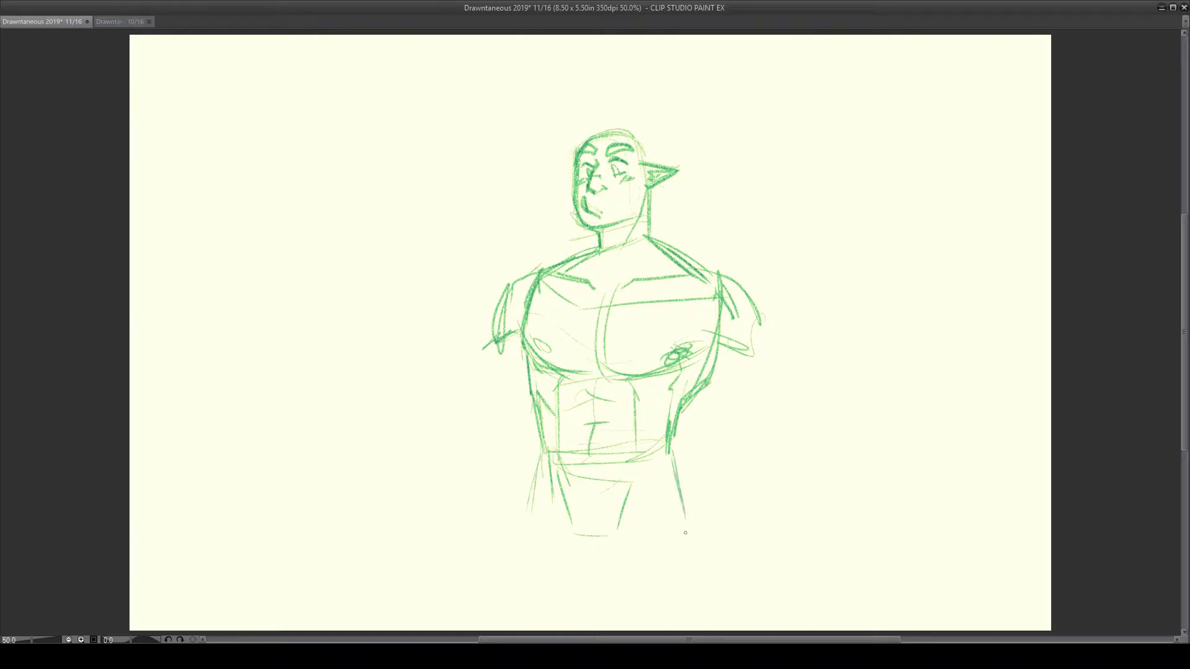
Step: Sketch the lower edges of both upper arms and darken the figure's left shoulder and flank
drag(757, 310, 758, 365)
mouse_move(703, 335)
mouse_down()
mouse_move(748, 355)
mouse_move(733, 347)
mouse_up()
mouse_move(505, 331)
mouse_down()
mouse_move(468, 351)
mouse_move(453, 390)
mouse_move(477, 411)
mouse_move(530, 390)
mouse_up()
drag(721, 330, 753, 358)
drag(694, 259, 719, 278)
mouse_move(723, 280)
mouse_down()
mouse_move(706, 375)
mouse_move(679, 402)
mouse_up()
drag(691, 381, 671, 431)
Step: Sketch the figure's left arm curving down toward the waist
mouse_move(702, 351)
mouse_down()
mouse_move(681, 434)
mouse_move(705, 444)
mouse_up()
drag(755, 351, 747, 395)
drag(751, 389, 710, 448)
mouse_move(709, 447)
mouse_down()
mouse_move(686, 431)
mouse_move(694, 442)
mouse_up()
drag(711, 340, 686, 393)
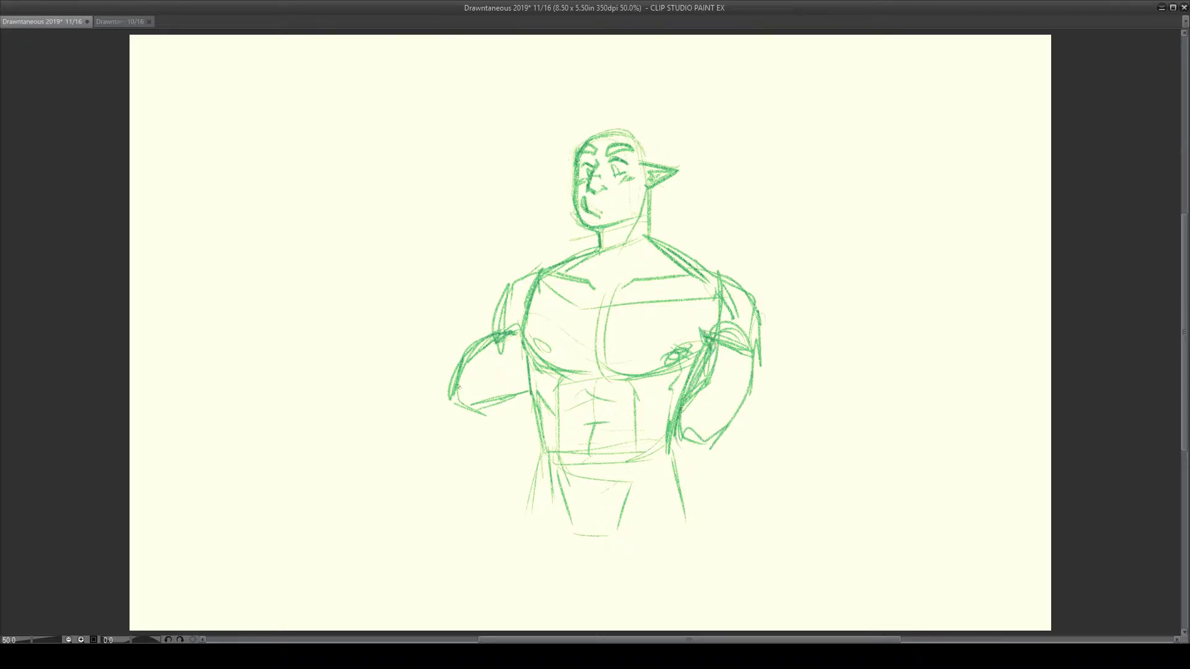
Step: Reinforce the figure's right elbow and sketch its forearm folding up across the chest
drag(458, 390, 463, 349)
drag(501, 333, 545, 306)
mouse_move(542, 312)
mouse_down()
mouse_move(545, 340)
mouse_move(509, 395)
mouse_move(462, 409)
mouse_move(538, 340)
mouse_up()
drag(555, 287, 543, 305)
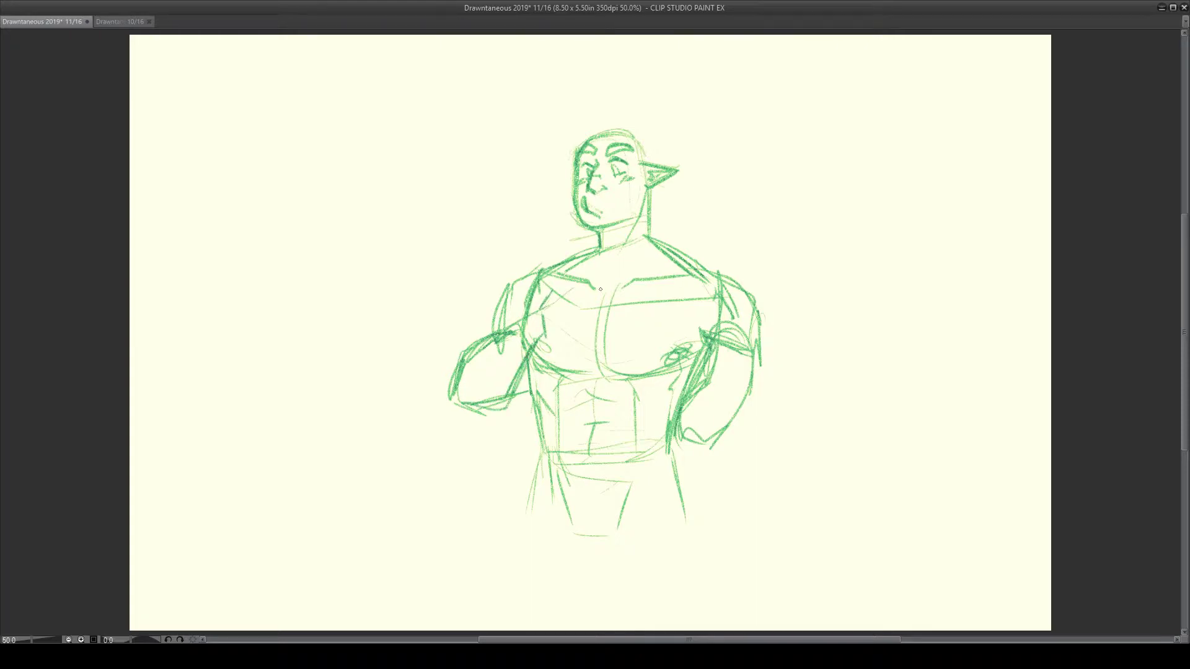
Step: Undo the recent arm strokes back to the bare shoulders
key(ctrl+z)
key(ctrl+z)
key(ctrl+z)
key(ctrl+z)
key(ctrl+z)
key(ctrl+z)
key(ctrl+z)
key(ctrl+z)
key(ctrl+z)
key(ctrl+z)
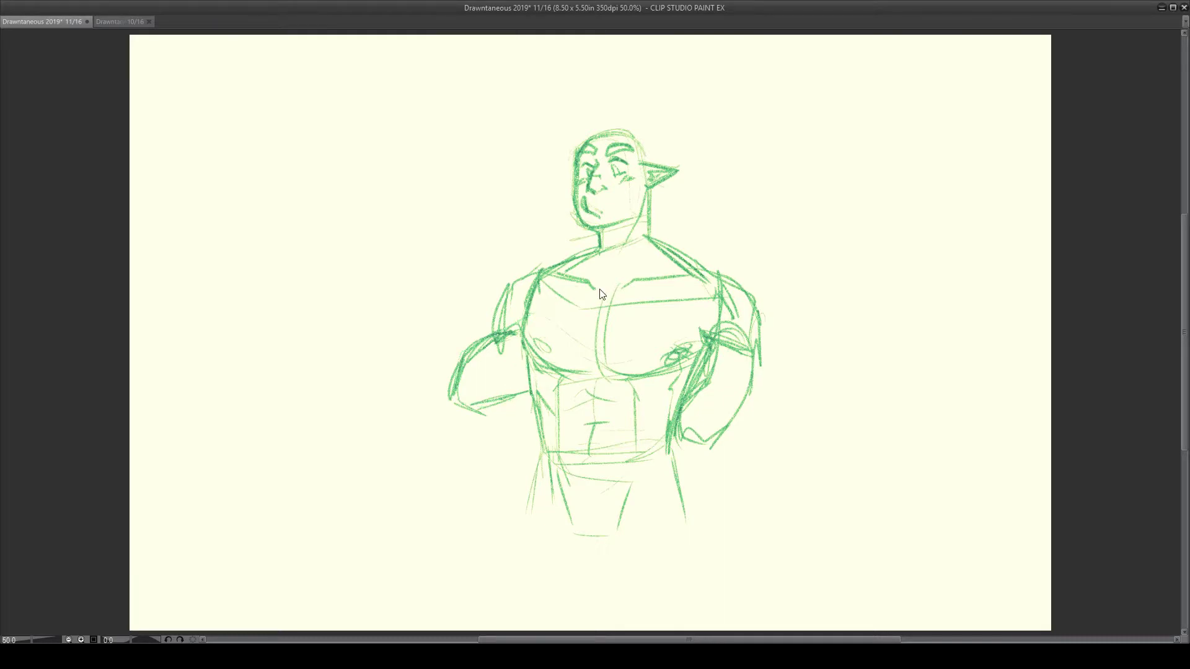
key(ctrl+z)
key(ctrl+z)
key(ctrl+z)
key(ctrl+z)
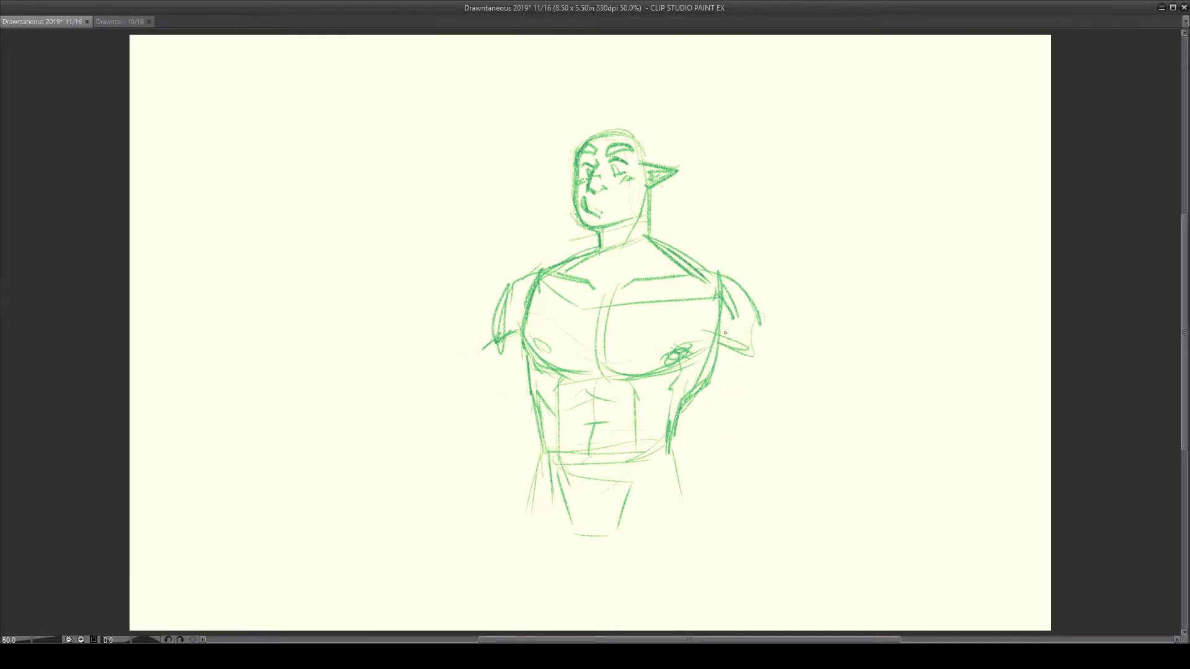
Step: Block in both hands resting at the hips and mark the lower end of the left deltoid
drag(546, 467, 535, 509)
mouse_move(740, 324)
mouse_down()
mouse_move(753, 353)
mouse_move(747, 335)
mouse_up()
mouse_move(669, 434)
mouse_down()
mouse_move(693, 441)
mouse_move(697, 469)
mouse_move(684, 481)
mouse_up()
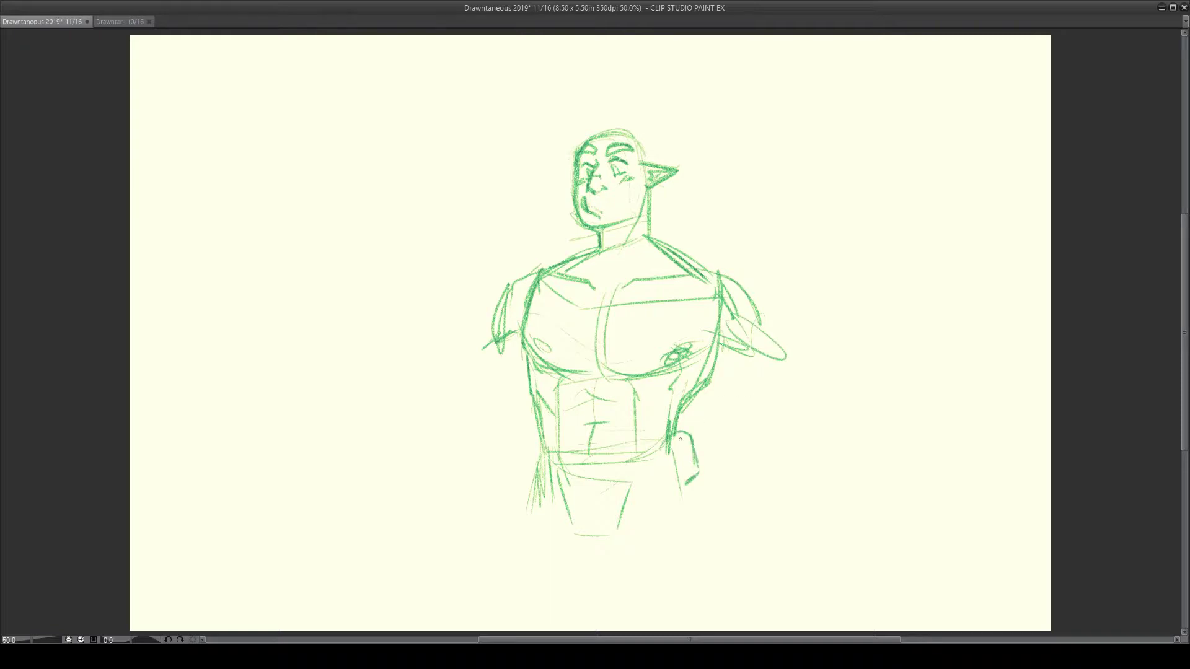
mouse_move(533, 432)
mouse_down()
mouse_move(519, 466)
mouse_move(530, 434)
mouse_up()
mouse_move(677, 433)
mouse_down()
mouse_move(716, 434)
mouse_move(720, 475)
mouse_move(685, 485)
mouse_move(703, 473)
mouse_move(693, 493)
mouse_up()
mouse_move(518, 443)
mouse_down()
mouse_move(510, 489)
mouse_move(533, 495)
mouse_move(533, 486)
mouse_up()
Step: Sketch light guide lines for the elbow heights and for linking the shoulders to the hands
mouse_move(733, 359)
mouse_down()
mouse_move(719, 400)
mouse_move(822, 429)
mouse_up()
drag(504, 348, 521, 461)
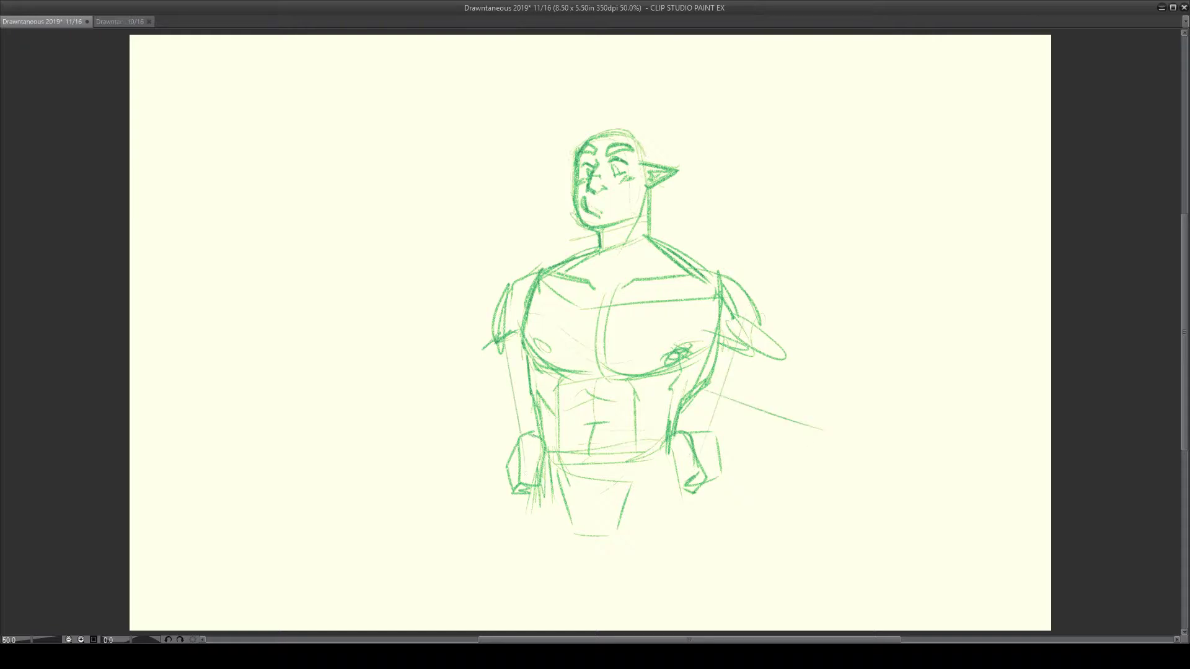
drag(513, 387, 408, 379)
Step: Sketch the figure's left upper arm and forearm bending at the elbow to meet the hand at the hip
mouse_move(714, 455)
mouse_down()
mouse_move(694, 500)
mouse_move(713, 414)
mouse_move(733, 398)
mouse_move(779, 421)
mouse_move(711, 478)
mouse_up()
drag(767, 433, 703, 484)
mouse_move(716, 350)
mouse_down()
mouse_move(717, 398)
mouse_move(713, 359)
mouse_move(750, 411)
mouse_up()
mouse_move(757, 322)
mouse_down()
mouse_move(780, 378)
mouse_move(778, 426)
mouse_move(765, 367)
mouse_up()
Step: Sketch the figure's right arm with the elbow flared outward and the forearm returning to the hip
drag(496, 343, 484, 353)
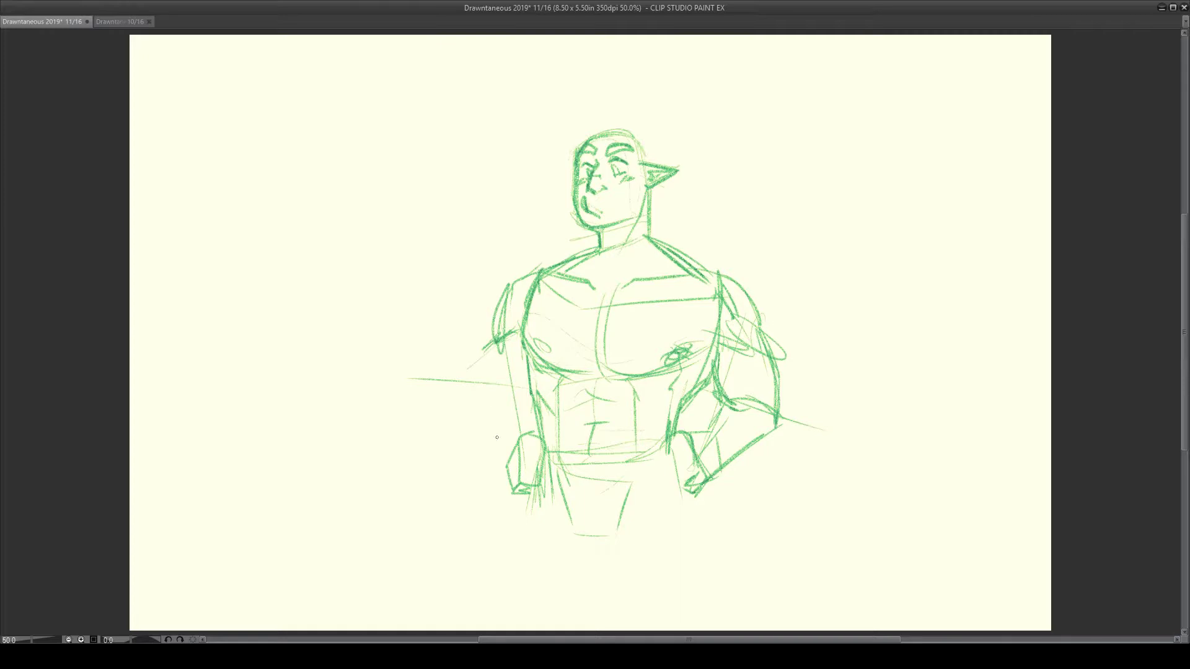
mouse_move(516, 487)
mouse_down()
mouse_move(429, 415)
mouse_move(456, 377)
mouse_move(436, 386)
mouse_move(437, 428)
mouse_move(496, 478)
mouse_move(433, 399)
mouse_up()
mouse_move(436, 396)
mouse_down()
mouse_move(461, 388)
mouse_move(503, 451)
mouse_up()
mouse_move(492, 334)
mouse_down()
mouse_move(433, 397)
mouse_move(476, 342)
mouse_move(483, 402)
mouse_up()
drag(525, 359, 512, 383)
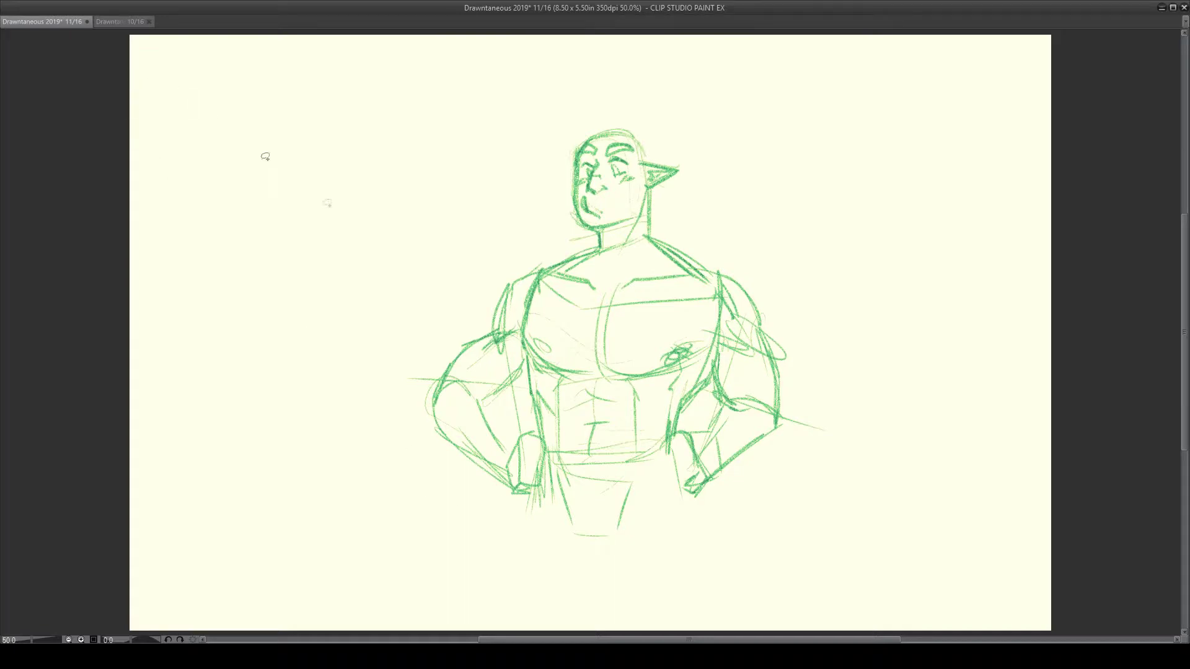
Step: Lasso and delete the figure's right arm below the deltoid, including most of its hand
mouse_move(477, 312)
mouse_down()
mouse_move(537, 506)
mouse_move(494, 321)
mouse_move(477, 313)
mouse_up()
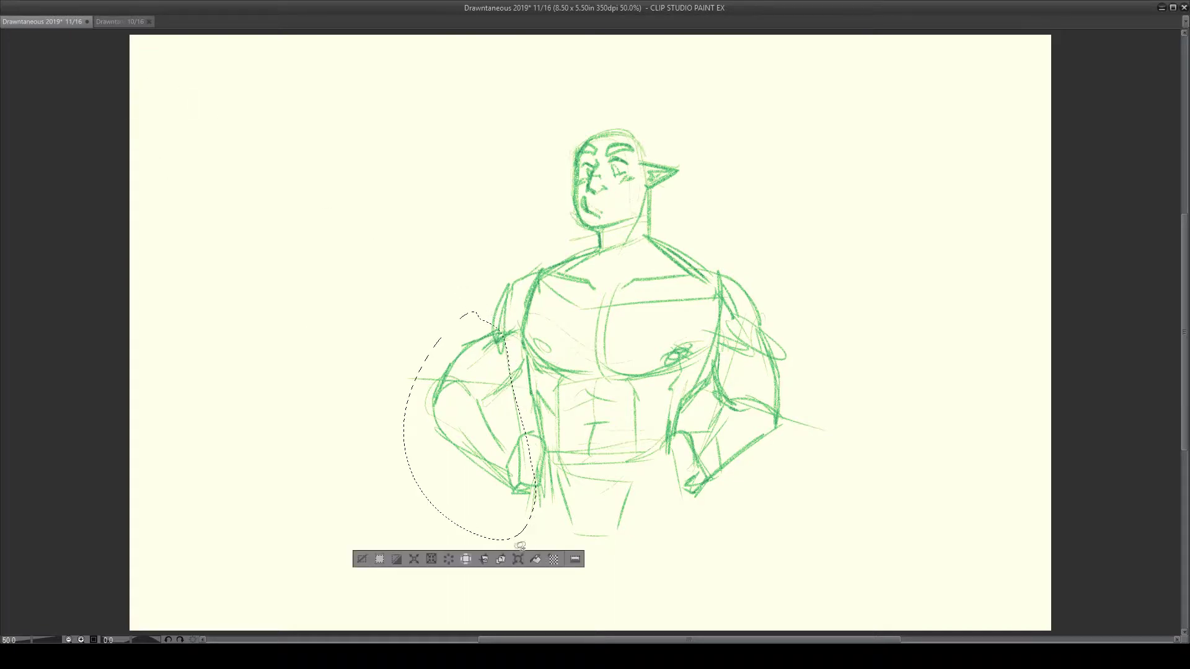
click(484, 560)
click(362, 559)
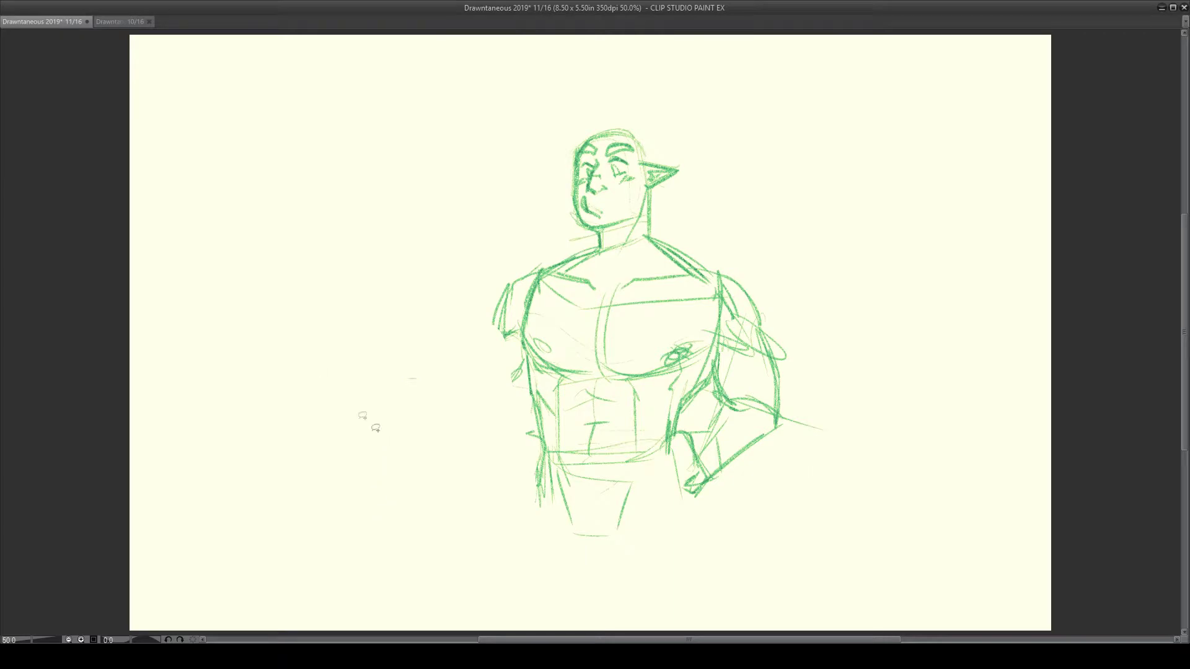
Step: Redraw the figure's right arm closer to the torso, with the elbow, forearm and hand at the hip
mouse_move(498, 309)
mouse_down()
mouse_move(496, 345)
mouse_move(504, 338)
mouse_up()
drag(537, 443, 532, 487)
mouse_move(499, 339)
mouse_down()
mouse_move(486, 376)
mouse_move(481, 407)
mouse_move(482, 381)
mouse_up()
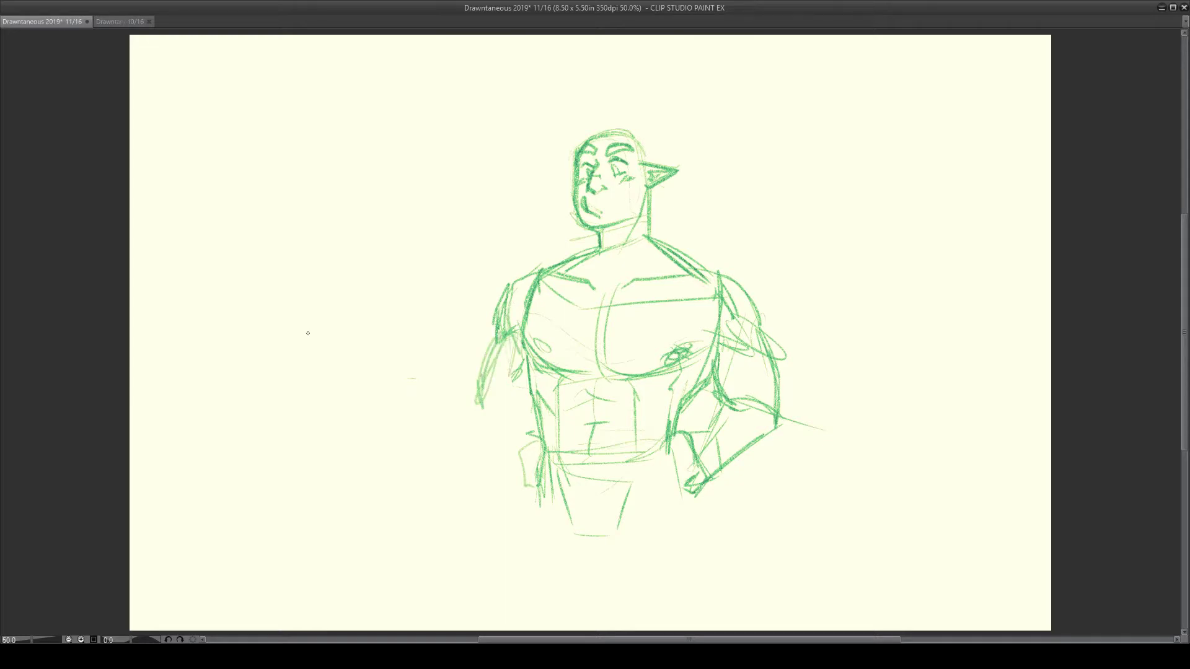
mouse_move(483, 397)
mouse_down()
mouse_move(523, 405)
mouse_move(499, 419)
mouse_move(475, 404)
mouse_move(513, 391)
mouse_move(494, 424)
mouse_move(517, 385)
mouse_move(535, 442)
mouse_move(492, 421)
mouse_move(527, 478)
mouse_up()
drag(486, 424, 531, 475)
mouse_move(528, 436)
mouse_down()
mouse_move(534, 473)
mouse_move(526, 447)
mouse_move(545, 435)
mouse_move(542, 476)
mouse_move(529, 443)
mouse_move(552, 443)
mouse_move(551, 487)
mouse_up()
drag(556, 482, 541, 485)
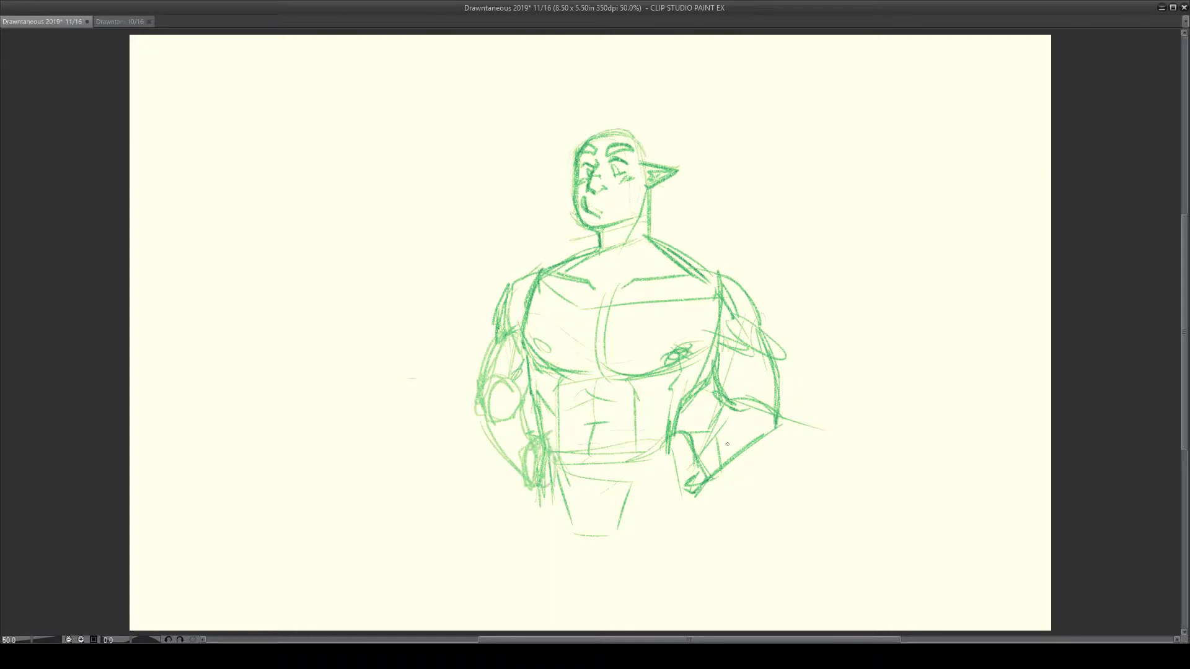
Step: Draw the closed fingers and knuckles of the figure's left hand on the hip
mouse_move(667, 437)
mouse_down()
mouse_move(645, 454)
mouse_move(660, 479)
mouse_move(675, 438)
mouse_move(676, 480)
mouse_up()
drag(675, 479, 661, 487)
mouse_move(648, 451)
mouse_down()
mouse_move(655, 476)
mouse_move(668, 455)
mouse_move(677, 475)
mouse_move(690, 435)
mouse_up()
drag(689, 478, 677, 482)
mouse_move(679, 437)
mouse_down()
mouse_move(695, 467)
mouse_move(659, 442)
mouse_move(677, 490)
mouse_up()
drag(663, 455, 669, 470)
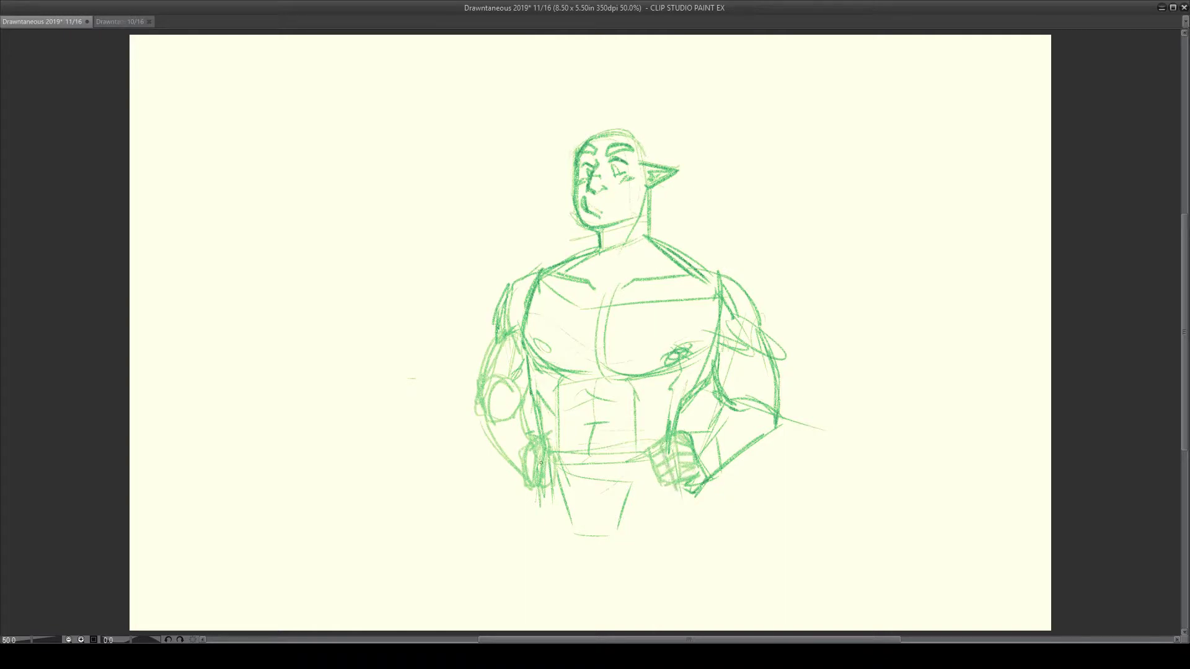
Step: Darken the right hand's fingers, touch up the head's outline and add the outer thigh lines
drag(531, 452, 528, 477)
drag(608, 134, 649, 163)
drag(539, 506, 507, 564)
drag(689, 513, 695, 565)
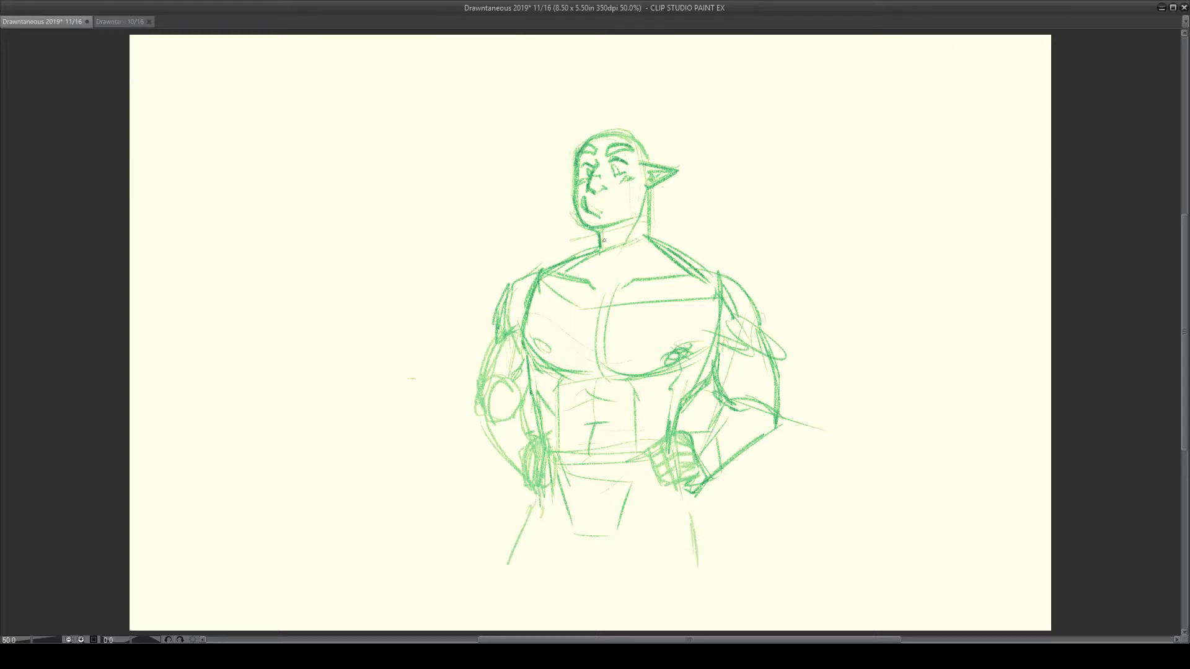
Step: Add a V-shaped line at the base of the neck and strengthen the shoulder and deltoid outlines
mouse_move(602, 252)
mouse_down()
mouse_move(608, 270)
mouse_move(642, 239)
mouse_up()
drag(507, 291, 501, 317)
drag(676, 259, 716, 288)
drag(656, 232, 762, 329)
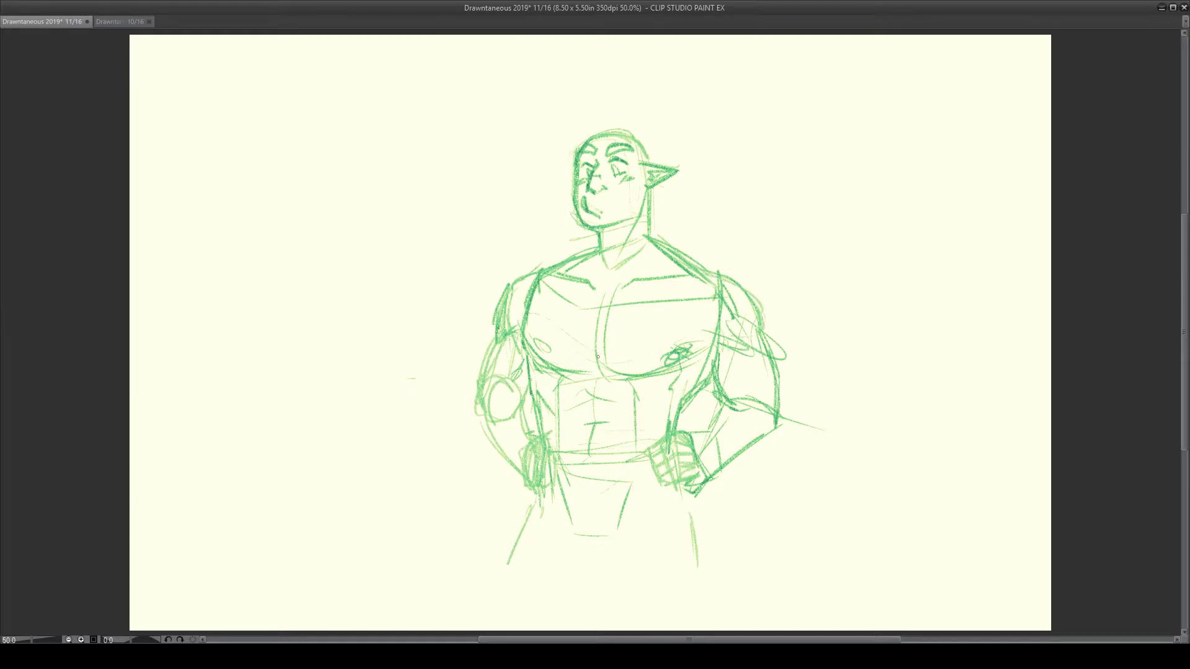
Step: Sketch a strap down the figure's left chest and a boxy shape behind the left shoulder
mouse_move(706, 357)
mouse_down()
mouse_move(672, 373)
mouse_move(700, 381)
mouse_up()
mouse_move(692, 271)
mouse_down()
mouse_move(686, 347)
mouse_move(729, 274)
mouse_move(698, 307)
mouse_move(701, 365)
mouse_up()
mouse_move(689, 254)
mouse_down()
mouse_move(693, 234)
mouse_move(744, 258)
mouse_move(683, 254)
mouse_move(746, 253)
mouse_up()
drag(713, 388, 702, 422)
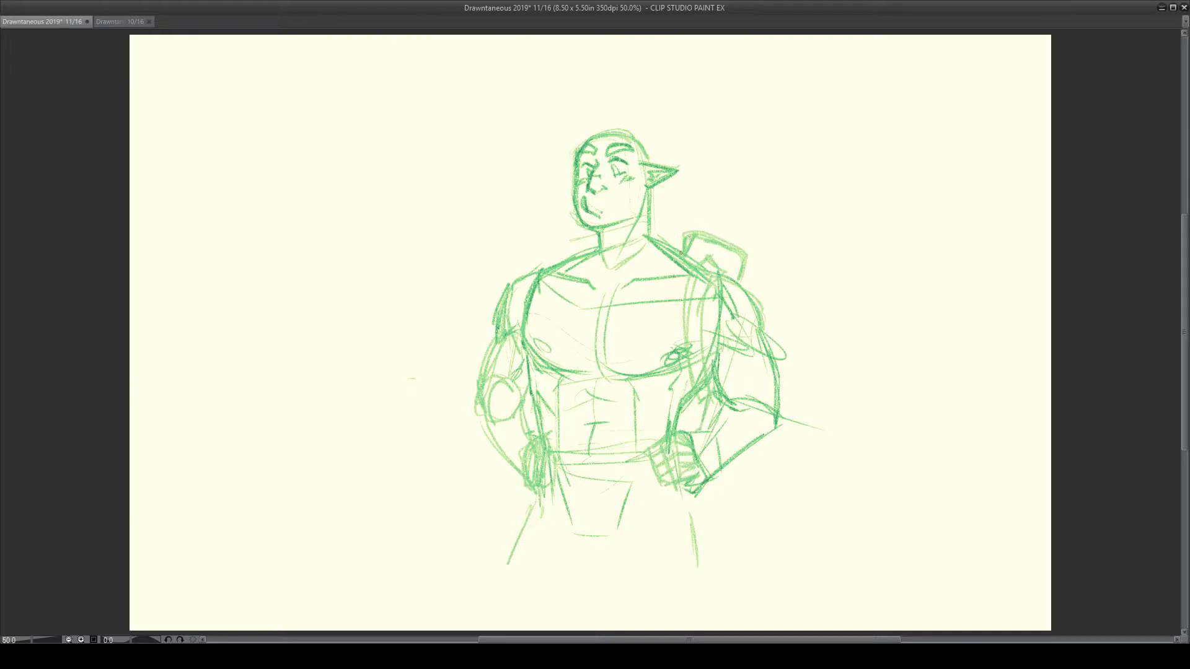
Step: Detail the boxy shape behind the left shoulder and sketch a tall curved, pointed form rising beside the head
drag(724, 241, 740, 281)
mouse_move(703, 222)
mouse_down()
mouse_move(701, 234)
mouse_move(706, 202)
mouse_up()
mouse_move(671, 108)
mouse_down()
mouse_move(697, 239)
mouse_move(693, 168)
mouse_move(668, 98)
mouse_move(657, 143)
mouse_move(681, 107)
mouse_move(653, 156)
mouse_up()
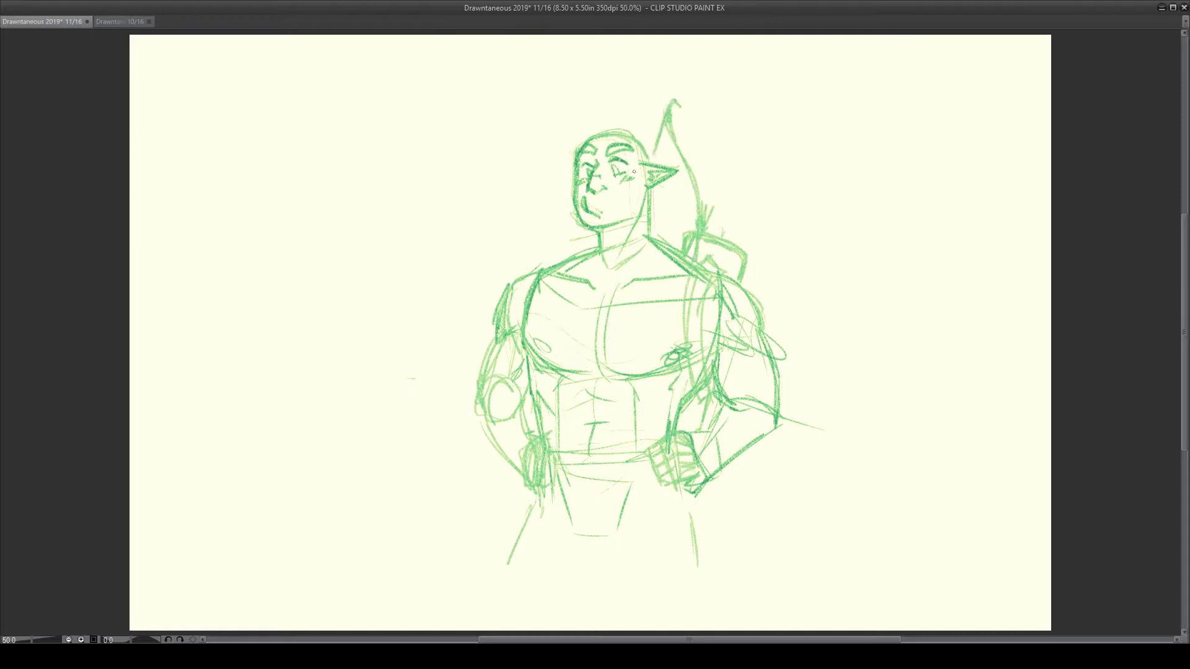
Step: Strengthen the curved pointed form beside the head, add strap lines down the figure's left chest and touch up the neckline
mouse_move(669, 101)
mouse_down()
mouse_move(682, 105)
mouse_move(690, 166)
mouse_up()
drag(695, 258, 691, 240)
drag(680, 277, 672, 342)
drag(679, 301, 676, 329)
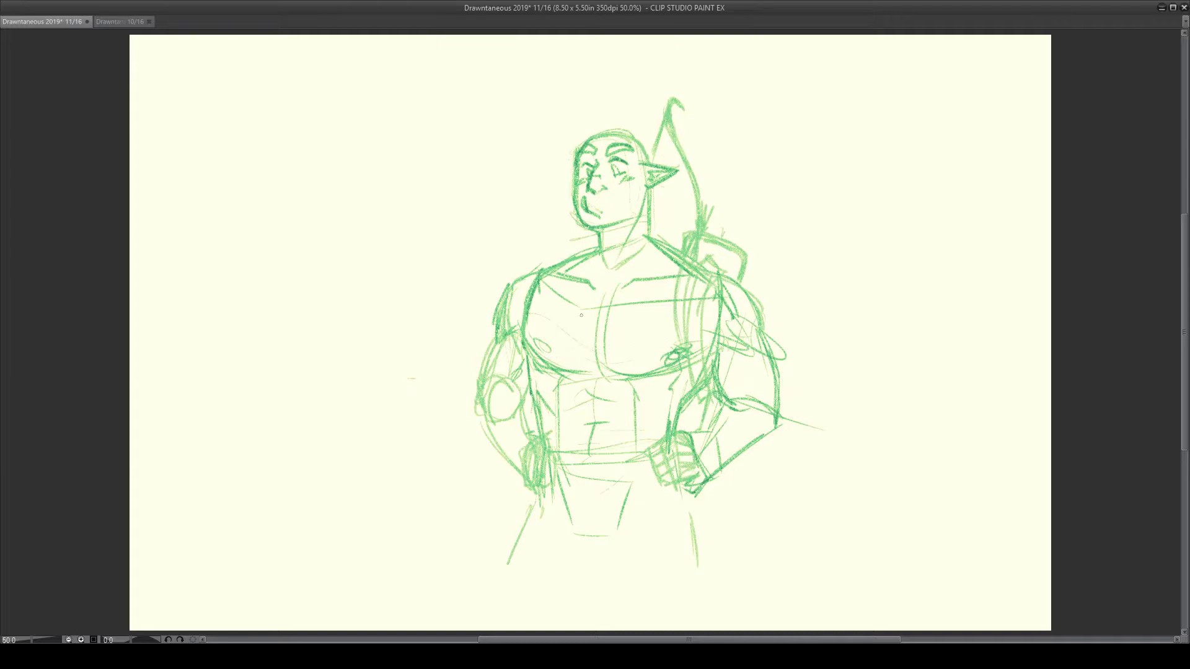
mouse_move(574, 279)
mouse_down()
mouse_move(629, 280)
mouse_move(599, 251)
mouse_move(612, 271)
mouse_move(634, 259)
mouse_up()
drag(677, 518, 687, 504)
Step: Sketch the long top edge and arched near end of a treasure chest lid beside the figure's right hip
drag(266, 479, 388, 455)
drag(216, 489, 417, 457)
mouse_move(267, 479)
mouse_down()
mouse_move(417, 457)
mouse_move(487, 492)
mouse_up()
mouse_move(432, 449)
mouse_down()
mouse_move(490, 501)
mouse_move(487, 522)
mouse_up()
mouse_move(402, 462)
mouse_down()
mouse_move(386, 556)
mouse_move(430, 466)
mouse_move(479, 514)
mouse_move(382, 561)
mouse_up()
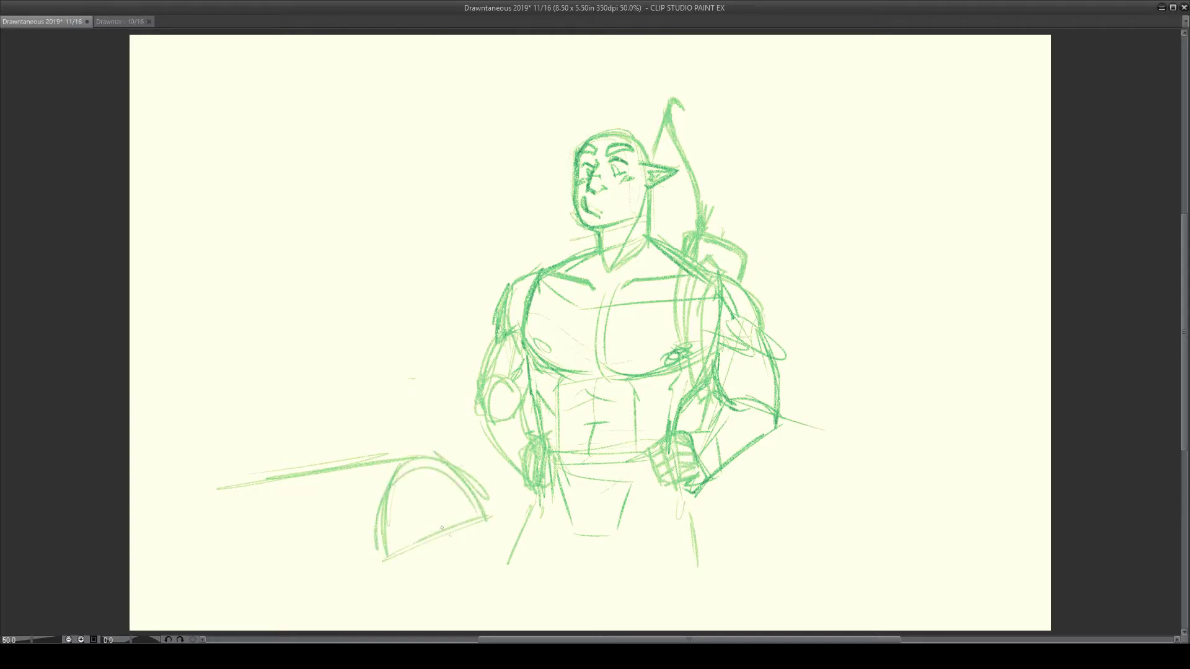
drag(478, 515, 409, 547)
Step: Close the chest lid with a curved far end and a long lower front edge
mouse_move(217, 492)
mouse_down()
mouse_move(177, 571)
mouse_move(180, 558)
mouse_up()
mouse_move(202, 496)
mouse_down()
mouse_move(169, 576)
mouse_move(411, 551)
mouse_up()
drag(215, 565, 412, 550)
drag(203, 567, 408, 556)
Step: Sketch the chest body's outer side edge and the corner band beneath the lid
drag(488, 531, 484, 614)
drag(490, 534, 487, 612)
drag(488, 567, 485, 591)
drag(403, 564, 416, 614)
drag(396, 566, 401, 589)
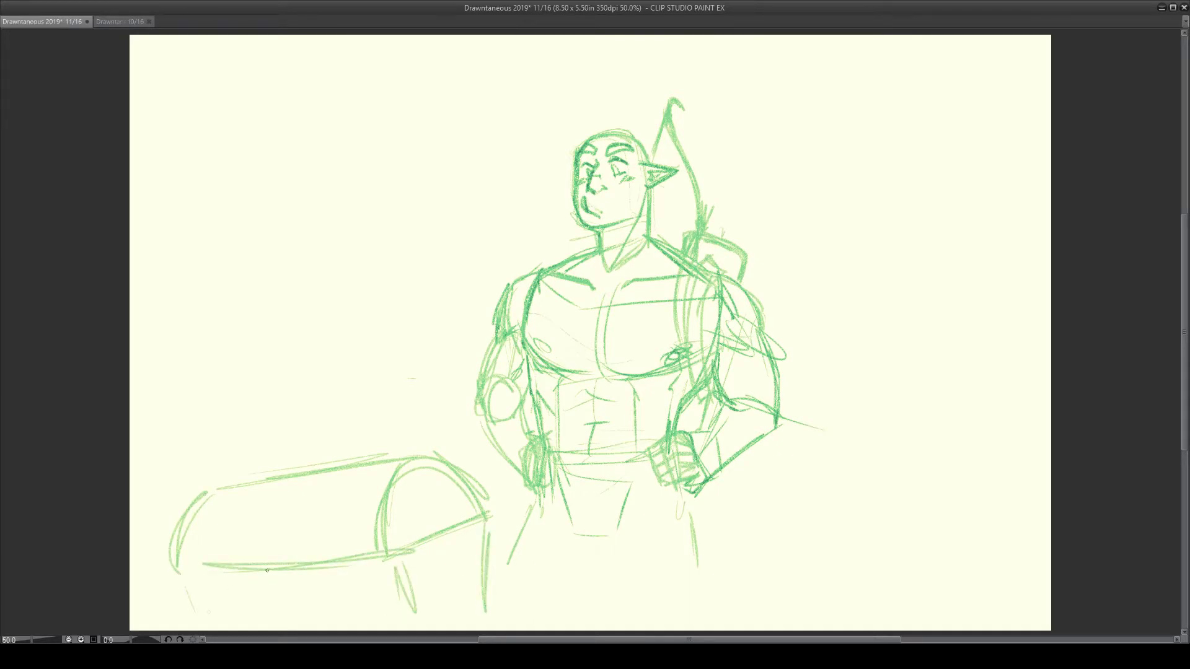
drag(387, 556, 401, 608)
Step: Add small teardrop-shaped marks above and on the treasure chest
mouse_move(395, 406)
mouse_down()
mouse_move(399, 424)
mouse_move(393, 394)
mouse_up()
mouse_move(241, 457)
mouse_down()
mouse_move(234, 477)
mouse_move(243, 459)
mouse_up()
mouse_move(357, 524)
mouse_down()
mouse_move(355, 546)
mouse_move(359, 525)
mouse_up()
mouse_move(286, 388)
mouse_down()
mouse_move(284, 408)
mouse_move(288, 387)
mouse_up()
Step: Draw bands over the chest's lid and body, close its base edge and reinforce the figure's right thigh line
mouse_move(232, 490)
mouse_down()
mouse_move(200, 563)
mouse_move(218, 512)
mouse_up()
drag(370, 468, 344, 550)
mouse_move(375, 472)
mouse_down()
mouse_move(349, 534)
mouse_move(363, 624)
mouse_up()
drag(365, 561, 369, 612)
drag(223, 576, 232, 624)
mouse_move(178, 584)
mouse_down()
mouse_move(286, 559)
mouse_move(205, 629)
mouse_up()
mouse_move(397, 589)
mouse_down()
mouse_move(412, 632)
mouse_move(480, 611)
mouse_up()
drag(534, 491, 501, 557)
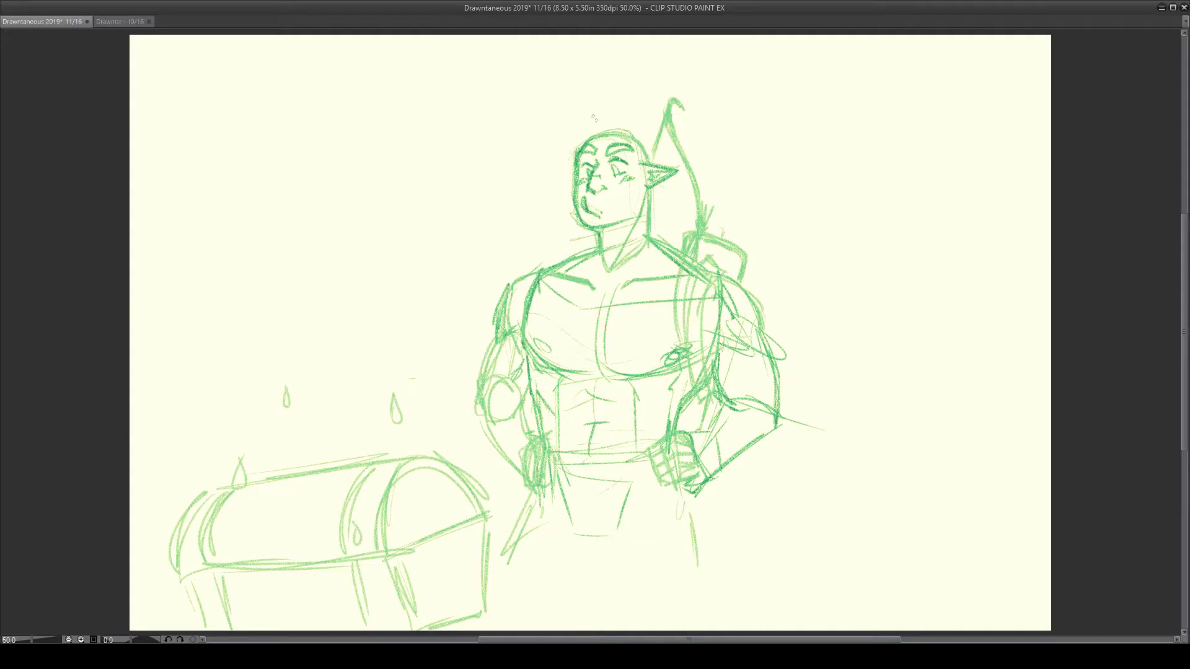
Step: Draw spiky hair tufts above the forehead and a headband around the head in dark strokes
mouse_move(596, 107)
mouse_down()
mouse_move(598, 135)
mouse_move(615, 102)
mouse_up()
drag(573, 142, 599, 137)
mouse_move(579, 129)
mouse_down()
mouse_move(597, 140)
mouse_move(621, 119)
mouse_move(652, 139)
mouse_up()
drag(601, 142, 652, 144)
mouse_move(600, 125)
mouse_down()
mouse_move(626, 120)
mouse_move(654, 141)
mouse_up()
drag(637, 128, 653, 150)
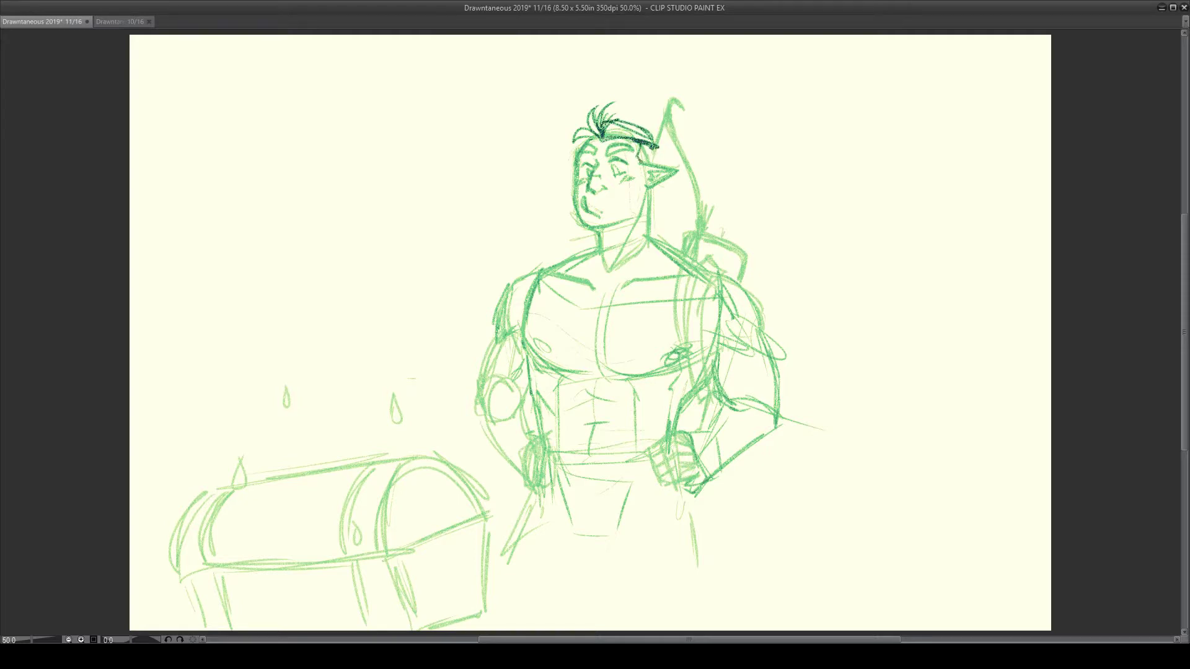
Step: Darken the face outline, ear and neck, and define the eyebrows, eyes and nose
mouse_move(592, 134)
mouse_down()
mouse_move(577, 155)
mouse_move(576, 222)
mouse_up()
mouse_move(573, 181)
mouse_down()
mouse_move(589, 226)
mouse_move(637, 216)
mouse_up()
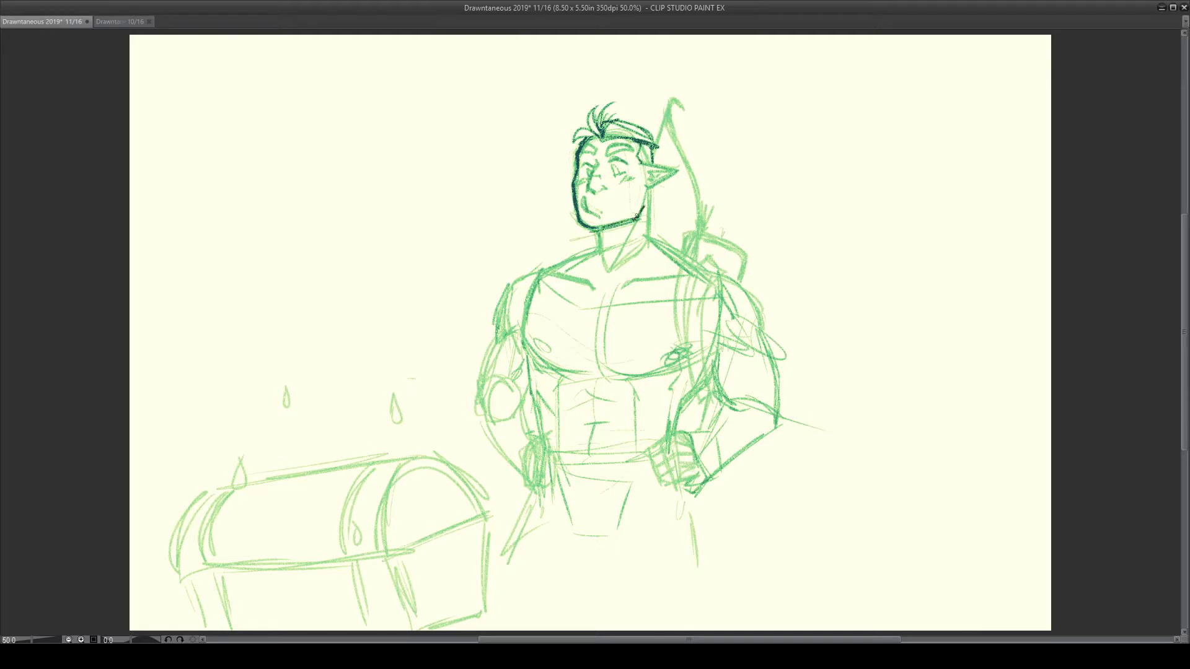
mouse_move(644, 165)
mouse_down()
mouse_move(679, 169)
mouse_move(651, 188)
mouse_move(674, 173)
mouse_move(648, 180)
mouse_move(641, 160)
mouse_move(646, 203)
mouse_move(596, 239)
mouse_move(605, 267)
mouse_up()
drag(653, 190, 650, 247)
mouse_move(608, 163)
mouse_down()
mouse_move(627, 165)
mouse_move(596, 167)
mouse_move(620, 174)
mouse_move(589, 177)
mouse_move(600, 194)
mouse_move(594, 147)
mouse_move(637, 150)
mouse_move(623, 145)
mouse_up()
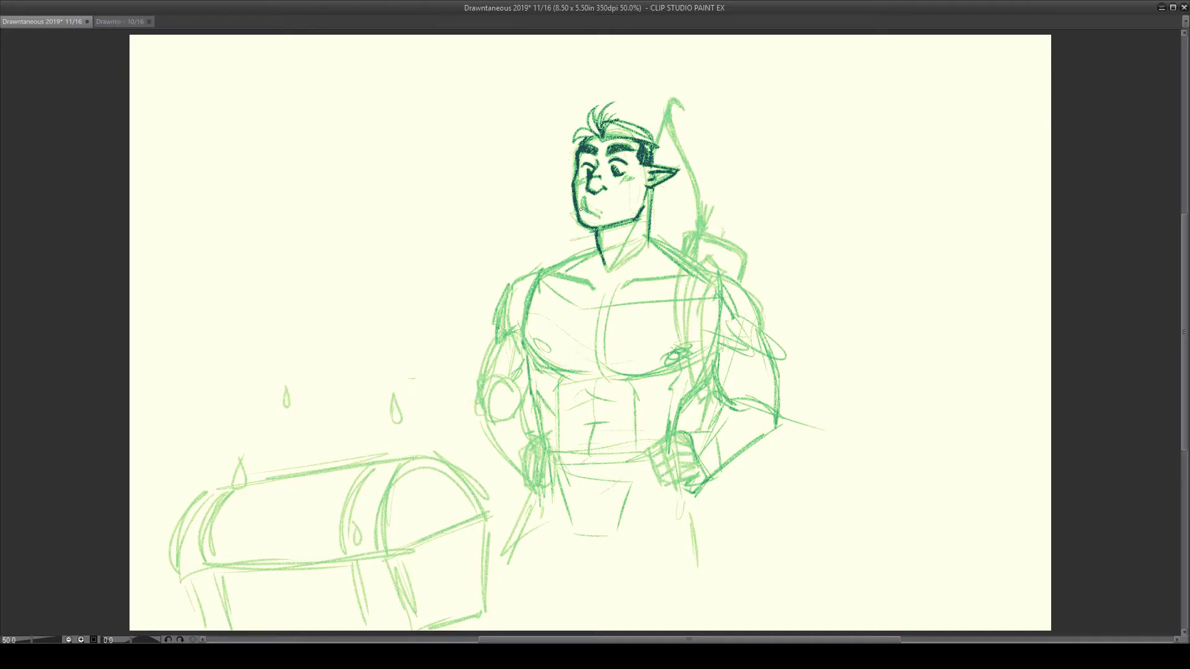
Step: Undo the first mouth strokes and redraw the mouth with a small dark shape at its corner
drag(584, 206, 604, 210)
key(ctrl+z)
key(ctrl+z)
mouse_move(586, 213)
mouse_down()
mouse_move(580, 196)
mouse_move(600, 214)
mouse_move(638, 176)
mouse_move(572, 187)
mouse_up()
Step: Darken the shoulder slopes on both sides of the neck and the two collarbones
mouse_move(599, 248)
mouse_down()
mouse_move(505, 292)
mouse_move(522, 277)
mouse_up()
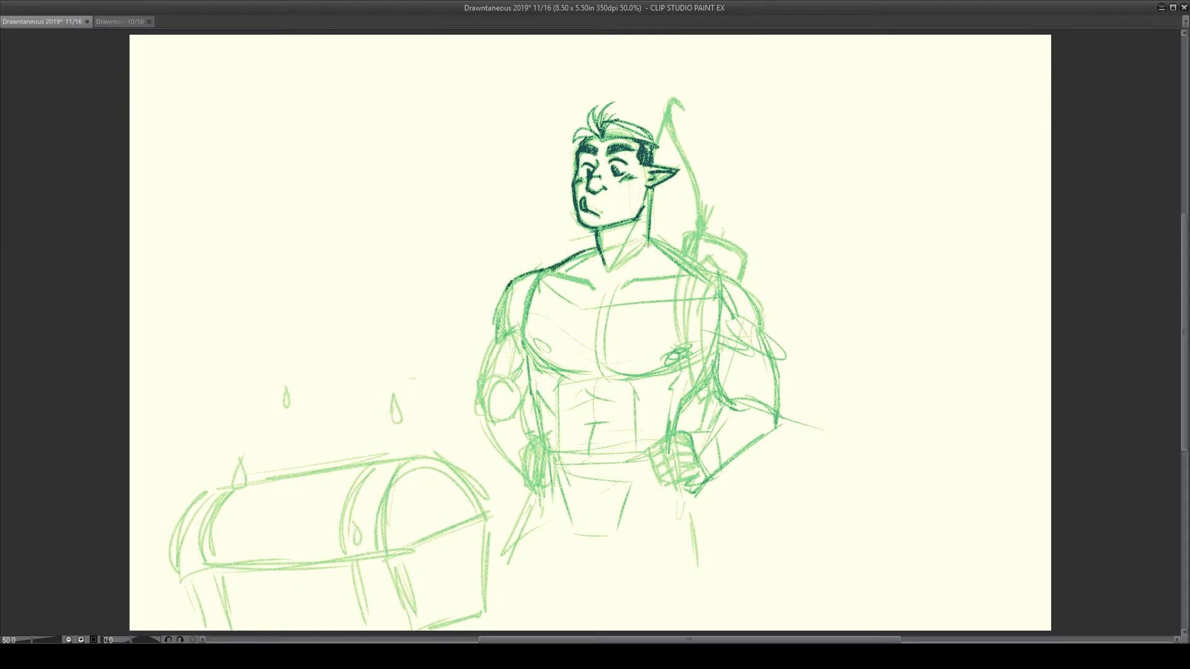
drag(651, 241, 705, 271)
mouse_move(549, 271)
mouse_down()
mouse_move(593, 287)
mouse_move(558, 272)
mouse_move(676, 275)
mouse_up()
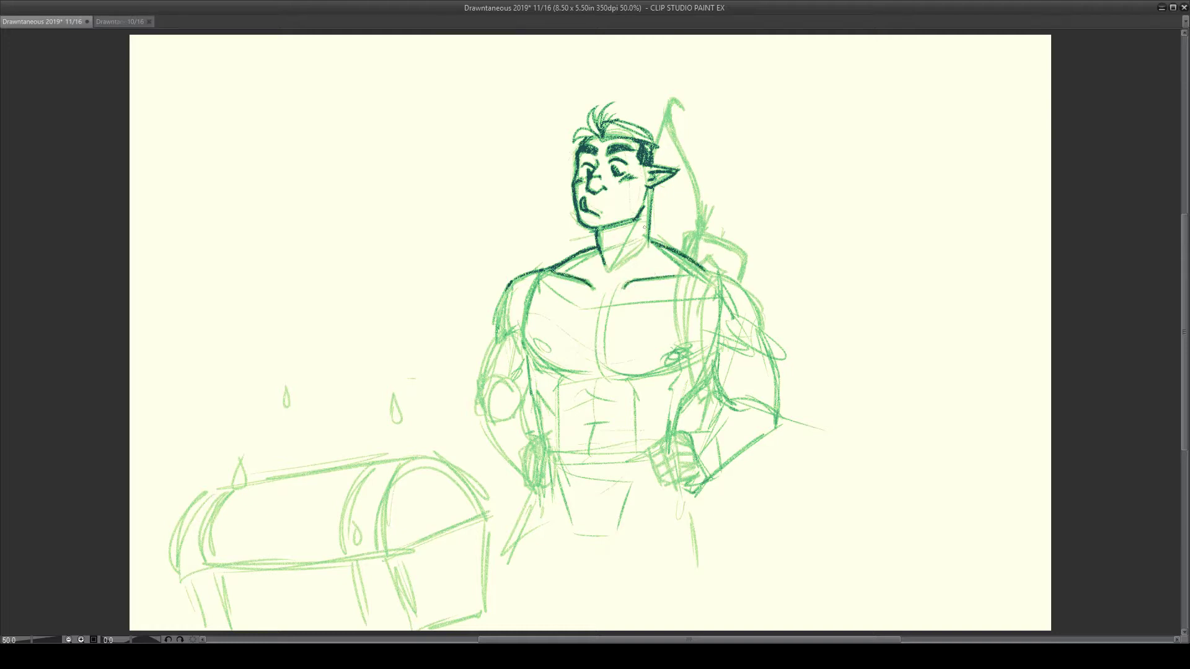
Step: Sketch headband tails hanging behind the pointed ear and add strokes along the cheek and neck
drag(644, 211, 621, 260)
mouse_move(655, 137)
mouse_down()
mouse_move(680, 169)
mouse_move(671, 213)
mouse_up()
mouse_move(655, 149)
mouse_down()
mouse_move(676, 174)
mouse_move(676, 222)
mouse_move(670, 168)
mouse_up()
mouse_move(663, 179)
mouse_down()
mouse_move(670, 217)
mouse_move(621, 222)
mouse_move(624, 197)
mouse_move(621, 223)
mouse_move(650, 194)
mouse_move(650, 238)
mouse_up()
Step: Darken the hair tufts and fringe, and draw the headband's knot at the back of the head
mouse_move(588, 133)
mouse_down()
mouse_move(590, 114)
mouse_move(592, 135)
mouse_move(572, 146)
mouse_up()
drag(611, 105, 596, 127)
drag(611, 107, 599, 132)
mouse_move(615, 136)
mouse_down()
mouse_move(604, 141)
mouse_move(617, 138)
mouse_up()
drag(624, 136, 600, 139)
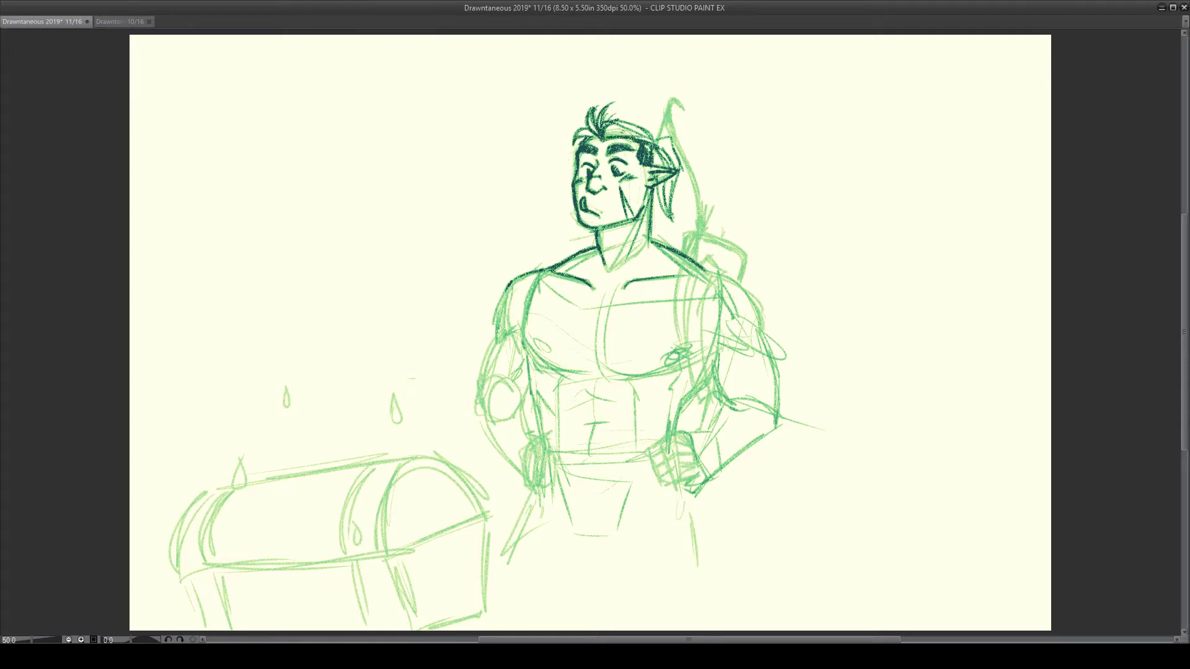
drag(669, 137, 653, 143)
drag(671, 135, 656, 143)
mouse_move(657, 185)
mouse_down()
mouse_move(669, 215)
mouse_move(628, 212)
mouse_move(597, 316)
mouse_up()
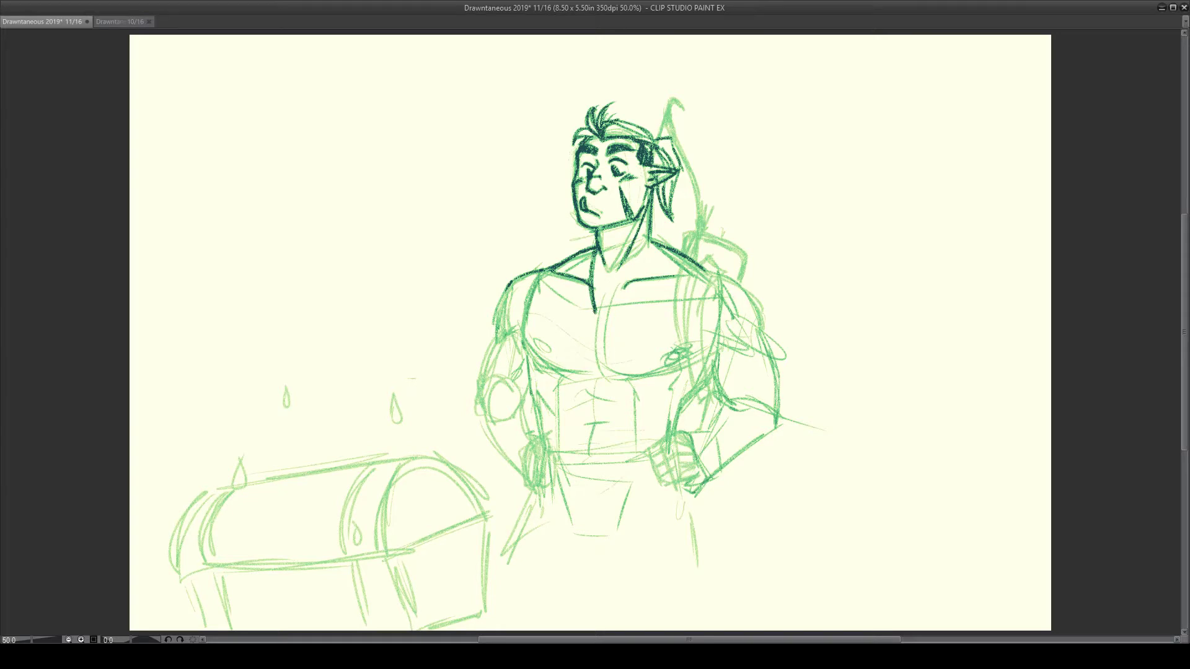
key(ctrl+z)
key(ctrl+z)
key(ctrl+z)
Step: Draw a deep V-shaped shirt opening from both sides of the neck down to the middle of the chest
mouse_move(592, 250)
mouse_down()
mouse_move(571, 300)
mouse_move(593, 338)
mouse_up()
drag(573, 294, 591, 337)
mouse_move(651, 236)
mouse_down()
mouse_move(657, 304)
mouse_move(592, 339)
mouse_move(617, 322)
mouse_move(600, 330)
mouse_up()
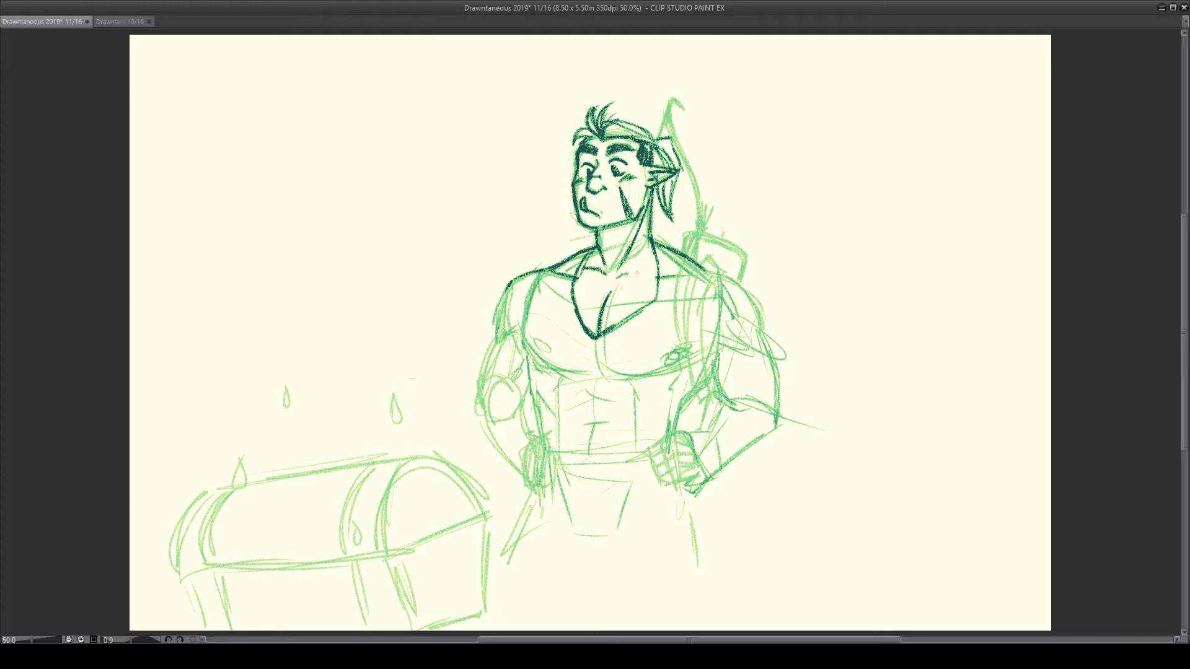
mouse_move(614, 307)
mouse_down()
mouse_move(608, 323)
mouse_move(638, 306)
mouse_move(624, 314)
mouse_up()
drag(626, 311, 613, 317)
key(ctrl+z)
key(ctrl+z)
Step: Draw wide pointed collar flaps spreading from the neck over both shoulders
mouse_move(598, 237)
mouse_down()
mouse_move(548, 254)
mouse_move(574, 310)
mouse_move(551, 257)
mouse_move(562, 289)
mouse_up()
mouse_move(651, 227)
mouse_down()
mouse_move(687, 267)
mouse_move(629, 315)
mouse_up()
drag(695, 275, 633, 314)
mouse_move(649, 221)
mouse_down()
mouse_move(698, 260)
mouse_move(644, 310)
mouse_up()
drag(690, 262, 676, 274)
Step: Sketch crossing lines over the point of the neckline and vertical lines down both sides of the chest
drag(648, 237, 652, 255)
mouse_move(652, 255)
mouse_down()
mouse_move(657, 291)
mouse_move(630, 326)
mouse_move(640, 308)
mouse_move(621, 308)
mouse_move(571, 397)
mouse_up()
drag(635, 346, 631, 390)
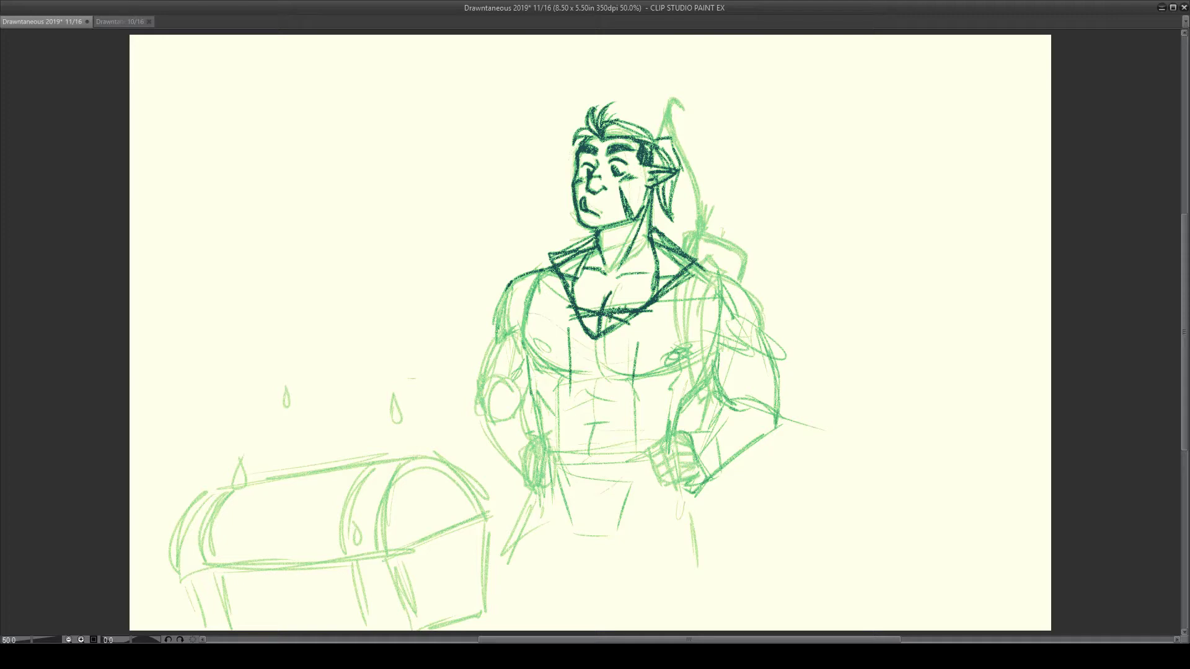
Step: Darken the torso's side outlines down to the waist and draw horizontal lines across the midriff
mouse_move(525, 330)
mouse_down()
mouse_move(528, 366)
mouse_move(531, 335)
mouse_up()
drag(525, 327, 518, 338)
drag(522, 351, 534, 409)
drag(703, 390, 674, 408)
drag(685, 408, 678, 421)
mouse_move(540, 403)
mouse_down()
mouse_move(660, 390)
mouse_move(682, 411)
mouse_up()
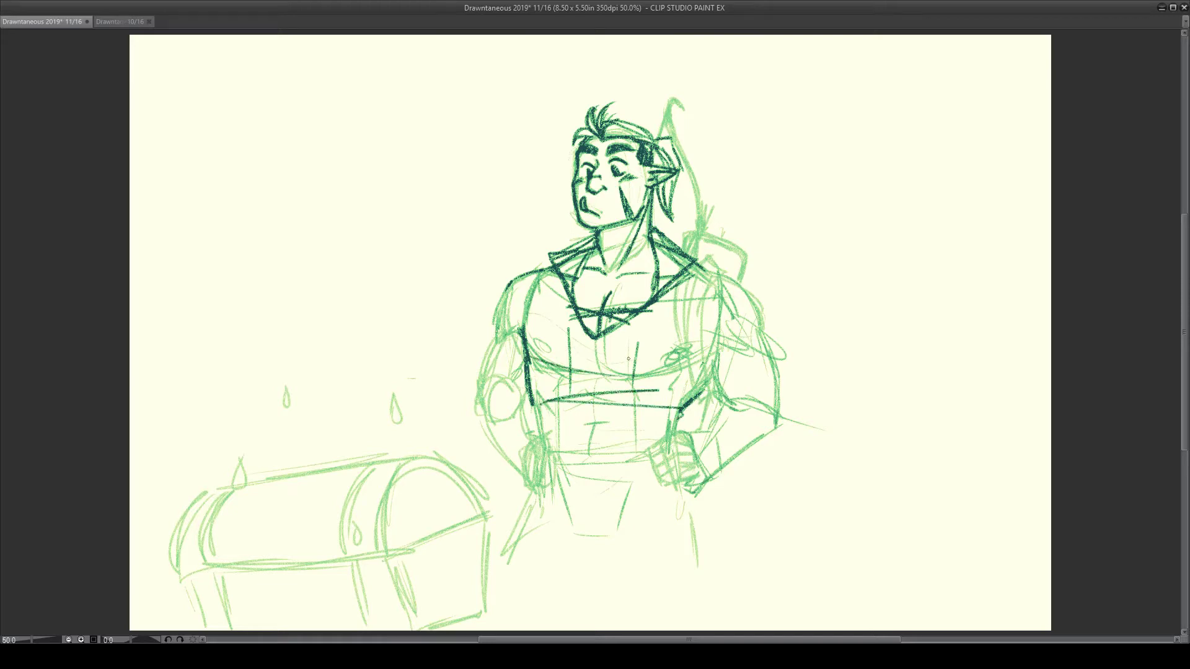
Step: Draw the shoulder outlines and sleeve seams over both deltoids
drag(541, 271, 507, 311)
mouse_move(701, 271)
mouse_down()
mouse_move(735, 304)
mouse_move(722, 331)
mouse_up()
drag(757, 293, 714, 341)
drag(710, 276, 750, 296)
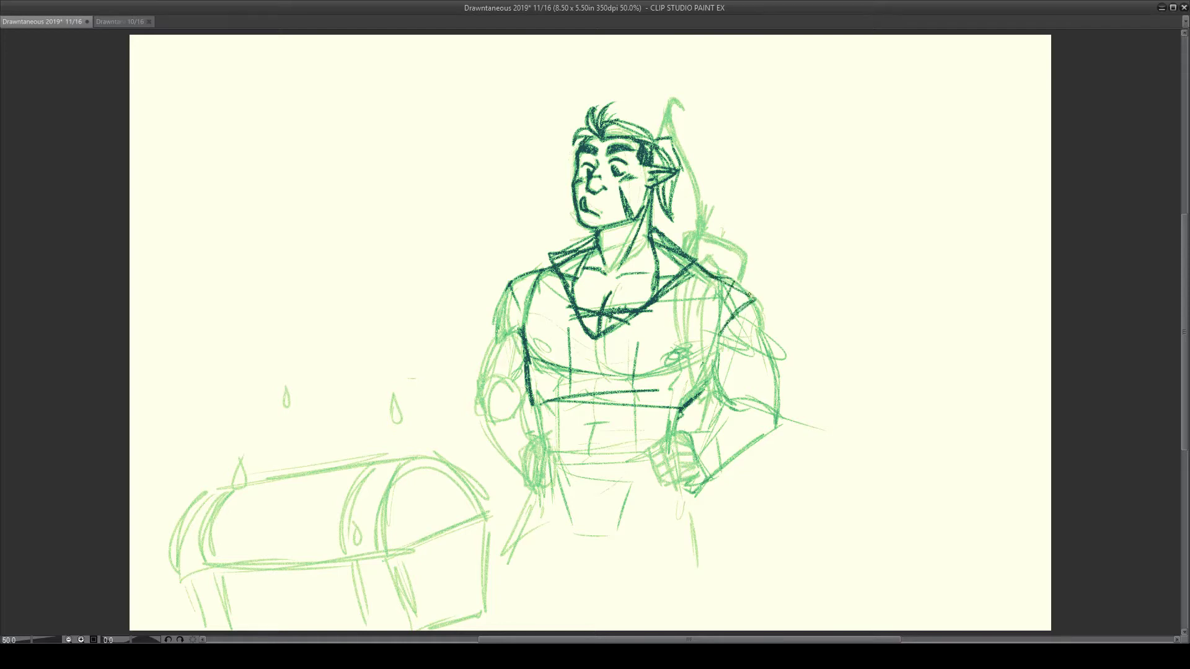
Step: Draw the vest's heavy edge down the figure's right side from the shoulder to the waist
mouse_move(718, 344)
mouse_down()
mouse_move(715, 372)
mouse_move(705, 367)
mouse_up()
drag(532, 406, 540, 434)
drag(521, 338, 523, 365)
drag(524, 313, 538, 418)
drag(539, 275, 522, 322)
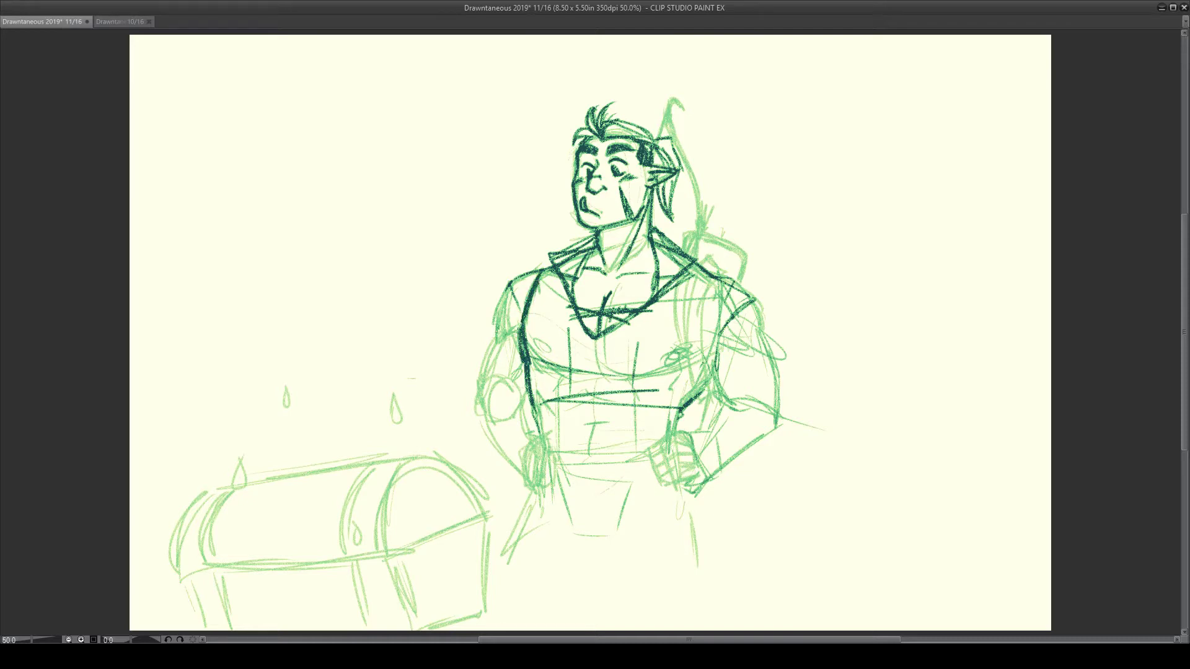
Step: Draw the vest's curved armhole edge on the figure's left side and darken the shoulder line above it
mouse_move(725, 282)
mouse_down()
mouse_move(695, 342)
mouse_move(706, 383)
mouse_up()
drag(710, 310, 699, 369)
drag(691, 270, 723, 288)
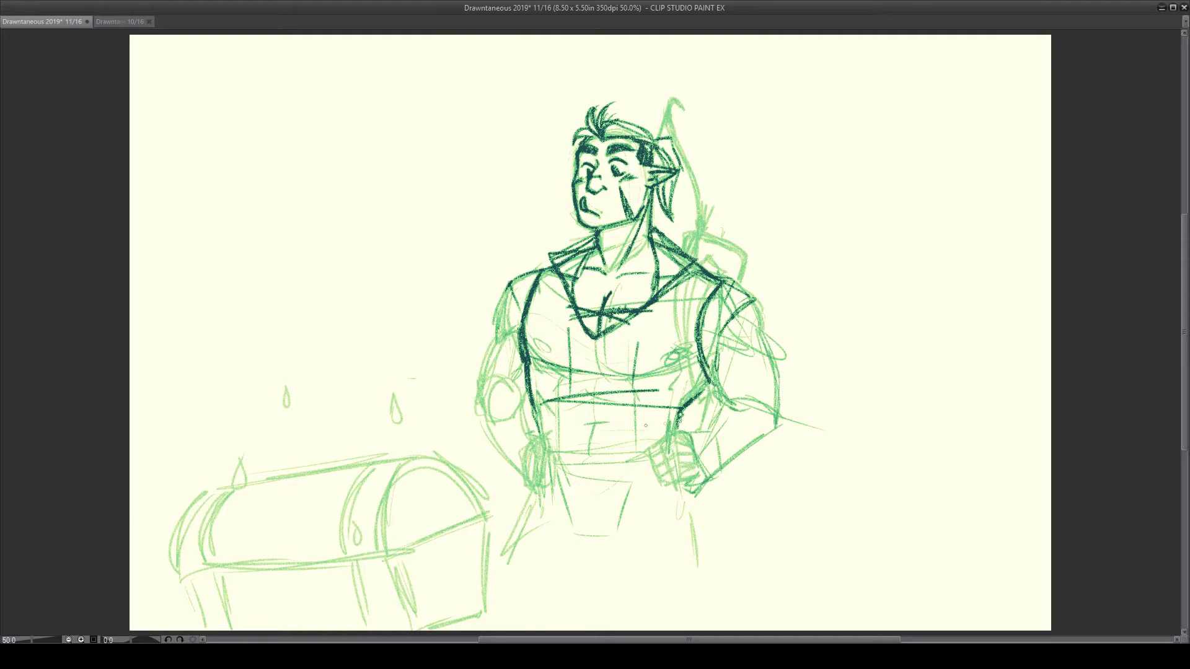
Step: Draw a jagged hem across the hips and sketch the trouser fly, crotch creases and hip outlines
mouse_move(530, 412)
mouse_down()
mouse_move(573, 499)
mouse_move(589, 480)
mouse_move(603, 499)
mouse_move(656, 481)
mouse_up()
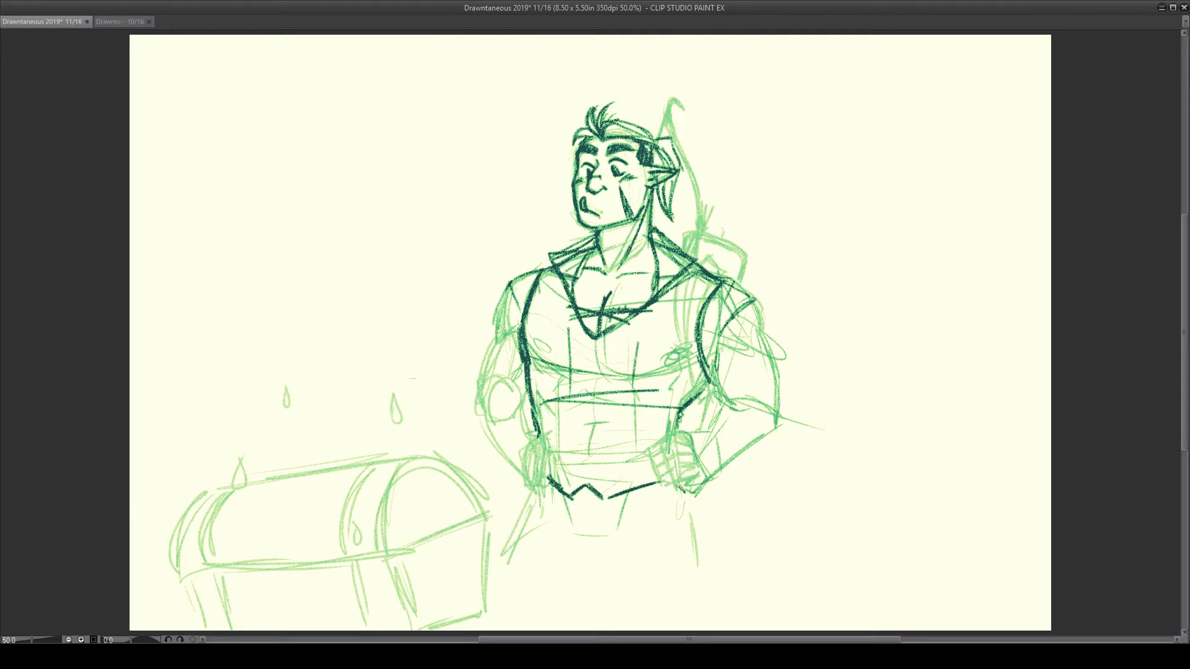
mouse_move(579, 492)
mouse_down()
mouse_move(590, 543)
mouse_move(657, 529)
mouse_up()
mouse_move(561, 529)
mouse_down()
mouse_move(604, 549)
mouse_move(590, 548)
mouse_up()
drag(556, 538, 592, 548)
drag(690, 490, 689, 521)
drag(543, 483, 525, 515)
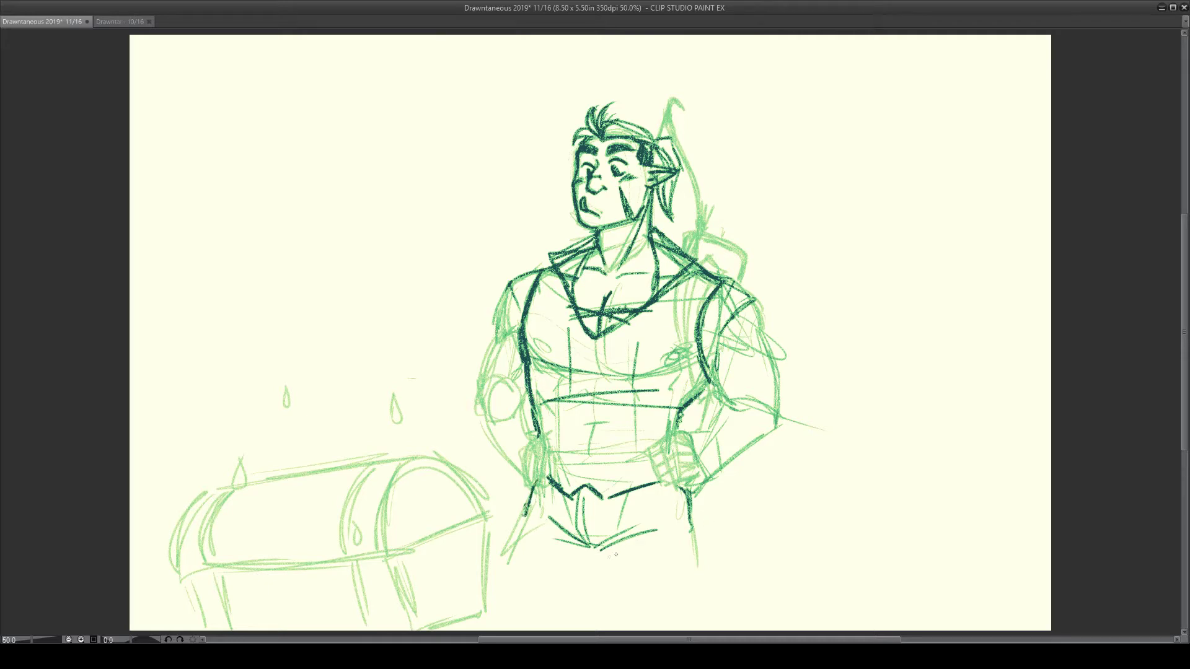
Step: Darken the outer thigh outlines and add inner leg lines, crotch folds and creases to the trousers
drag(600, 558, 604, 562)
drag(690, 530, 699, 574)
mouse_move(599, 567)
mouse_down()
mouse_move(598, 557)
mouse_move(607, 578)
mouse_up()
drag(524, 520, 504, 561)
mouse_move(538, 522)
mouse_down()
mouse_move(575, 554)
mouse_move(698, 523)
mouse_up()
drag(669, 484, 694, 582)
drag(592, 565, 589, 577)
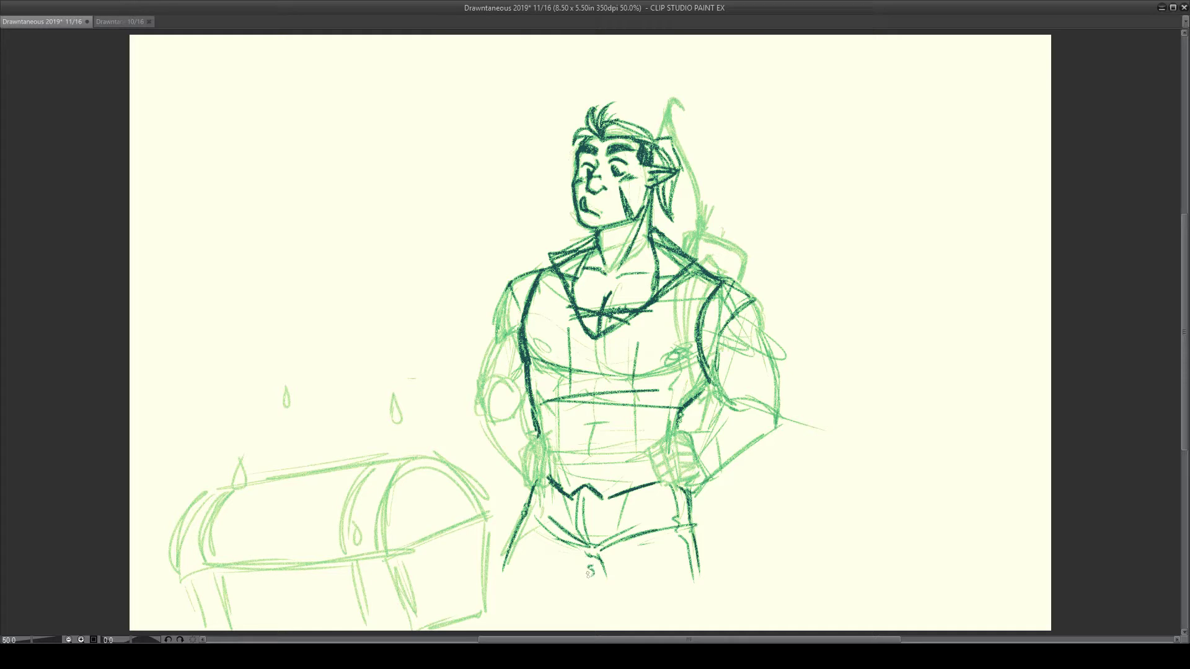
drag(628, 497, 639, 571)
drag(562, 496, 538, 577)
Step: Draw the left sleeve with fabric folds and a rolled cuff above the elbow
mouse_move(750, 284)
mouse_down()
mouse_move(702, 322)
mouse_move(698, 341)
mouse_move(742, 314)
mouse_move(760, 316)
mouse_move(770, 349)
mouse_move(712, 389)
mouse_up()
mouse_move(750, 327)
mouse_down()
mouse_move(724, 347)
mouse_move(750, 357)
mouse_move(717, 407)
mouse_move(745, 382)
mouse_move(785, 396)
mouse_move(748, 383)
mouse_move(766, 400)
mouse_up()
mouse_move(763, 408)
mouse_down()
mouse_move(779, 422)
mouse_move(765, 395)
mouse_up()
drag(721, 403, 752, 397)
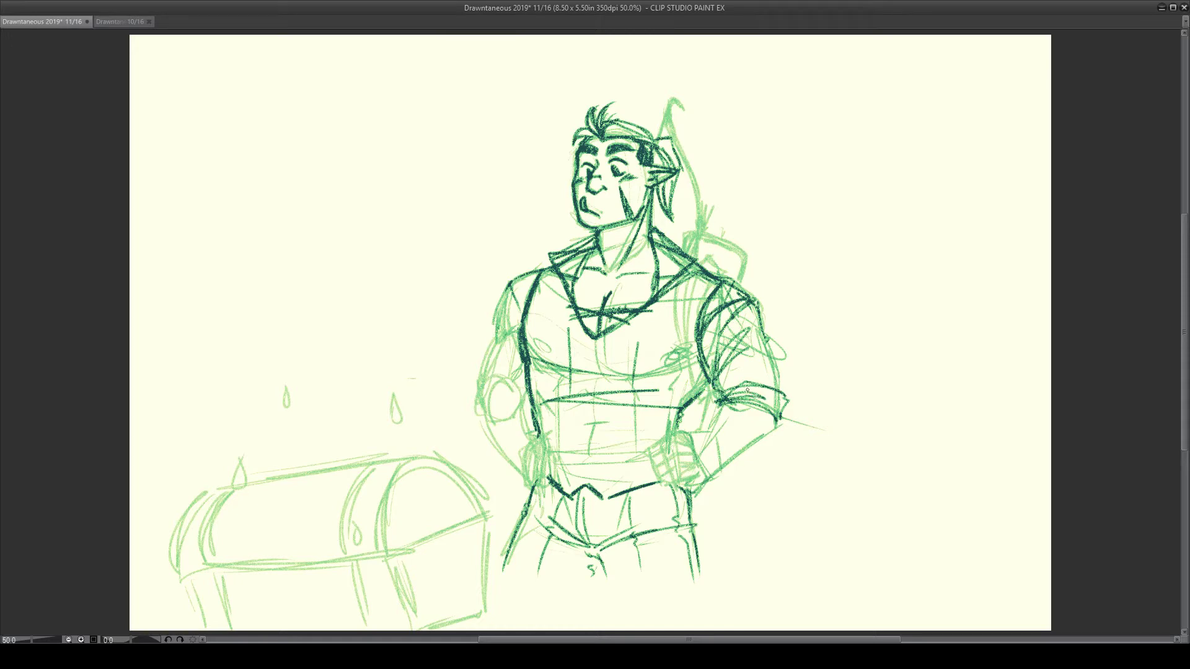
Step: Erase the jagged hip hem and draw the vest's centre line with a pointed hem at the waist
mouse_move(557, 472)
mouse_down()
mouse_move(564, 491)
mouse_move(659, 484)
mouse_up()
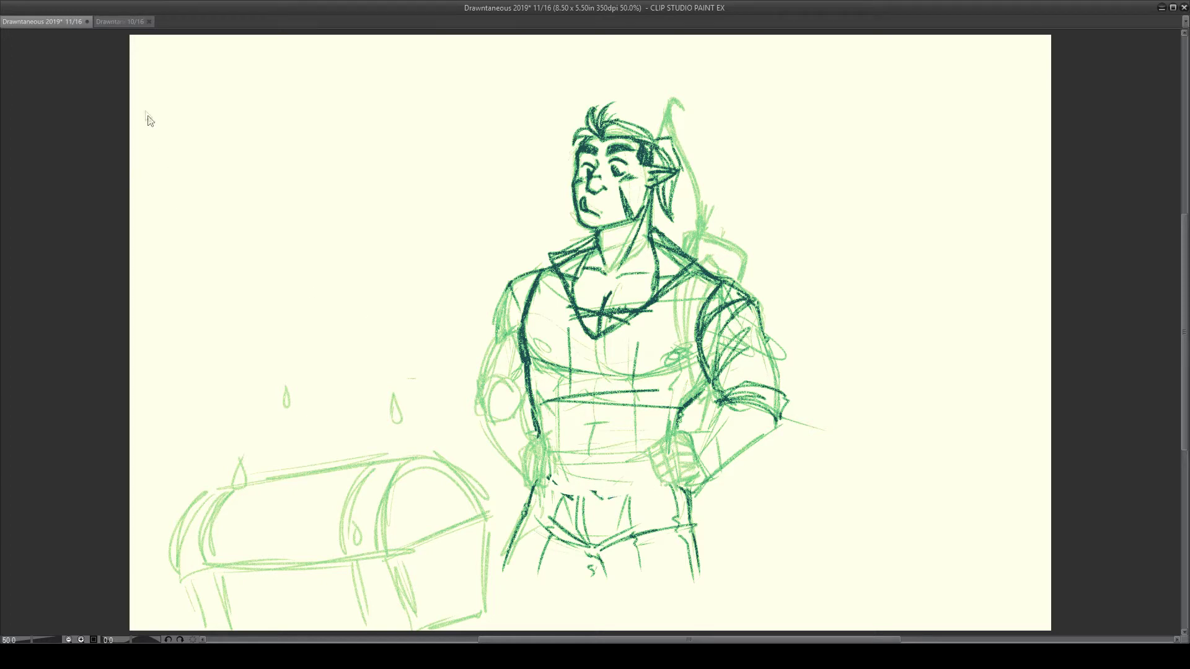
mouse_move(599, 340)
mouse_down()
mouse_move(591, 394)
mouse_move(621, 431)
mouse_move(679, 411)
mouse_up()
mouse_move(590, 404)
mouse_down()
mouse_move(567, 432)
mouse_move(532, 406)
mouse_move(561, 432)
mouse_move(580, 407)
mouse_move(598, 412)
mouse_move(593, 451)
mouse_up()
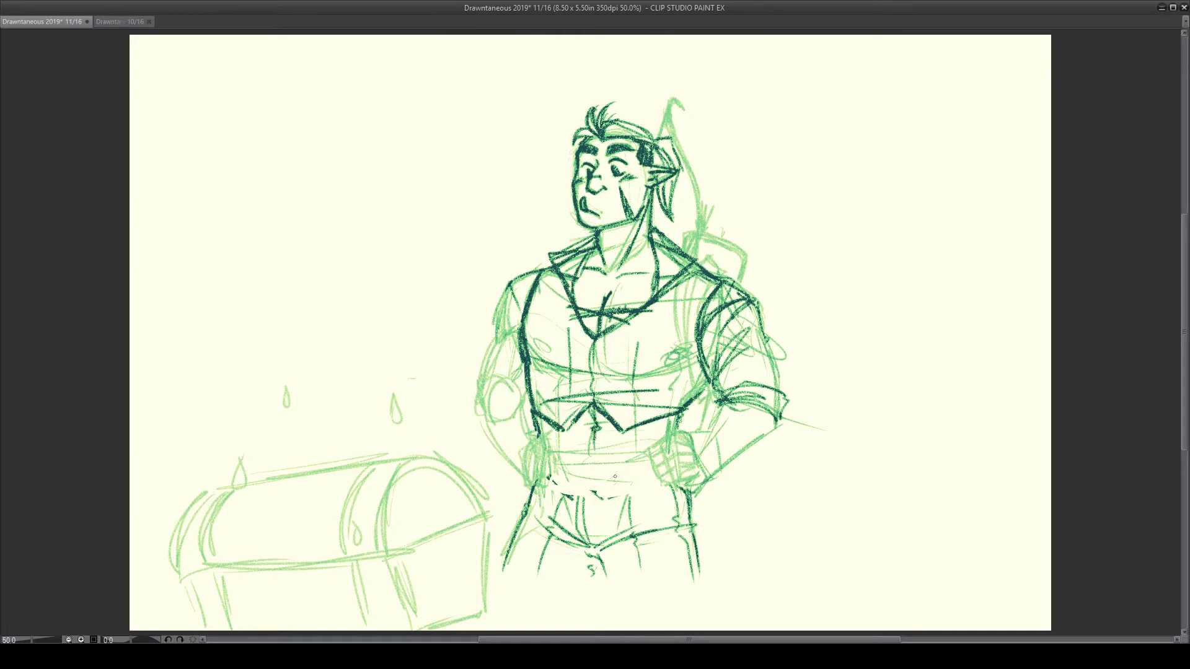
Step: Undo the last strokes below the vest hem and redraw the lines down the abdomen
key(ctrl+z)
key(ctrl+z)
key(ctrl+z)
mouse_move(593, 406)
mouse_down()
mouse_move(600, 458)
mouse_move(582, 439)
mouse_move(579, 456)
mouse_move(632, 462)
mouse_up()
Step: Start the belt at the waist and draw its rectangular buckle at the centre
mouse_move(544, 474)
mouse_down()
mouse_move(582, 494)
mouse_move(606, 488)
mouse_move(583, 528)
mouse_up()
mouse_move(606, 490)
mouse_down()
mouse_move(678, 486)
mouse_move(589, 495)
mouse_move(570, 517)
mouse_move(613, 513)
mouse_up()
mouse_move(610, 496)
mouse_down()
mouse_move(606, 514)
mouse_move(607, 496)
mouse_up()
mouse_move(571, 496)
mouse_down()
mouse_move(570, 515)
mouse_move(611, 512)
mouse_move(602, 496)
mouse_up()
drag(574, 497, 577, 513)
Step: Draw the belt's upper and lower edges on both sides of the buckle and add a belt loop
drag(574, 509, 683, 492)
drag(607, 513, 676, 497)
drag(530, 496, 571, 512)
drag(526, 481, 566, 512)
mouse_move(535, 494)
mouse_down()
mouse_move(562, 509)
mouse_move(554, 503)
mouse_up()
drag(645, 491, 646, 511)
drag(646, 490, 650, 505)
drag(650, 490, 651, 510)
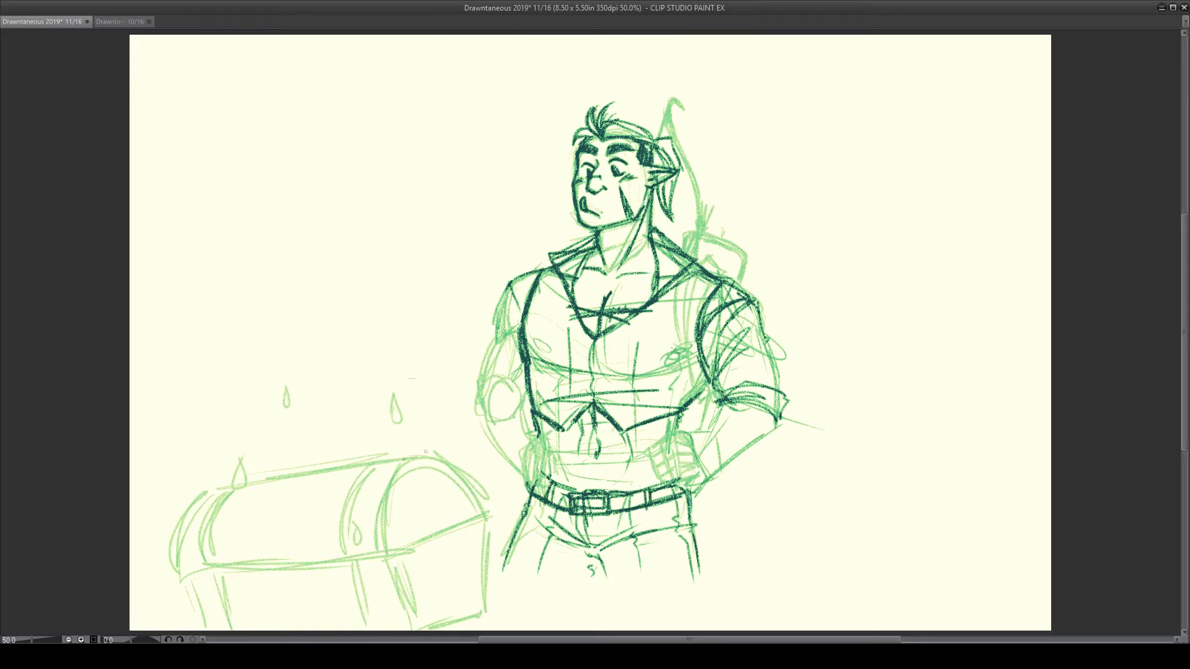
Step: Shade the belt on both sides of the buckle with dark hatching
mouse_move(537, 479)
mouse_down()
mouse_move(555, 503)
mouse_move(614, 511)
mouse_up()
drag(613, 497, 620, 509)
drag(623, 495, 628, 510)
drag(630, 495, 639, 508)
mouse_move(639, 491)
mouse_down()
mouse_move(645, 508)
mouse_move(666, 488)
mouse_up()
drag(662, 498, 675, 488)
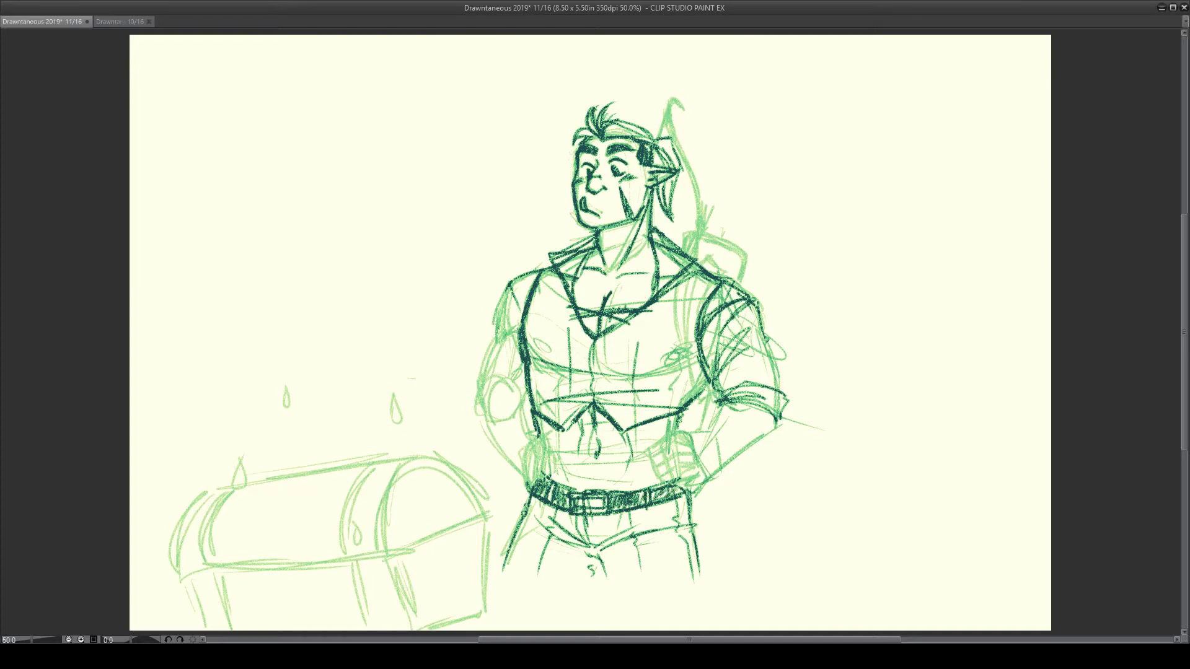
Step: Darken the left forearm's outline from the rolled cuff to the hand and add a curved wristband
drag(746, 399, 723, 411)
mouse_move(745, 394)
mouse_down()
mouse_move(716, 413)
mouse_move(695, 464)
mouse_up()
drag(779, 423, 696, 496)
mouse_move(713, 442)
mouse_down()
mouse_move(726, 470)
mouse_move(706, 437)
mouse_move(698, 456)
mouse_move(729, 477)
mouse_move(695, 503)
mouse_up()
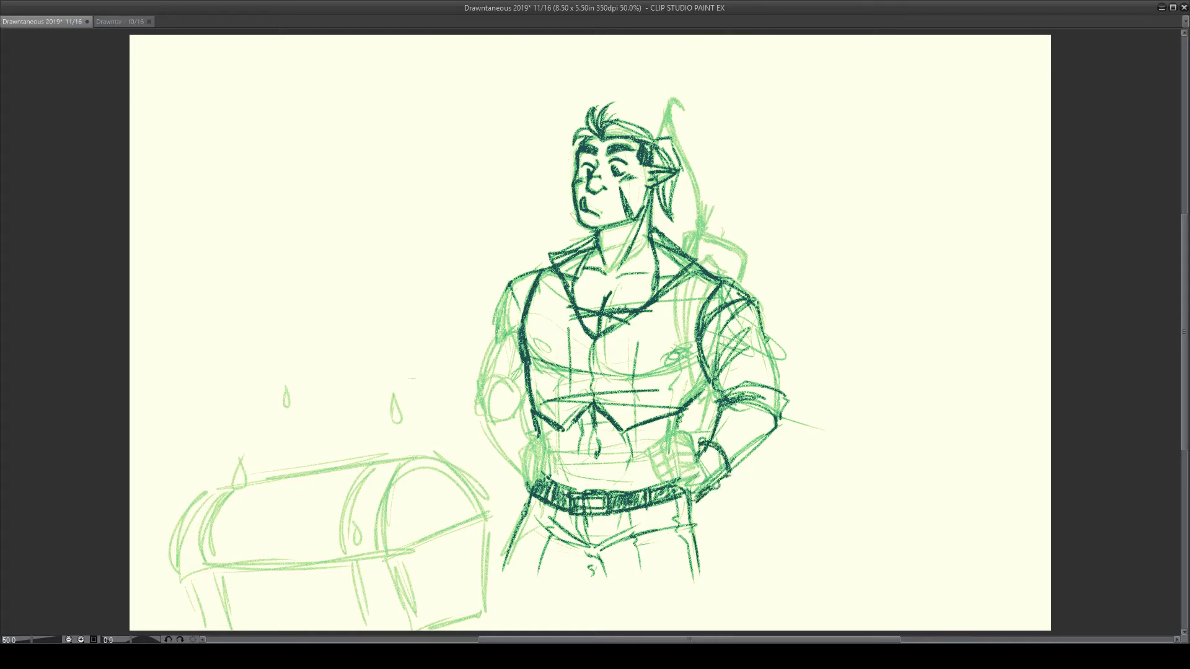
Step: Draw the right sleeve with its rolled cuff and darken the right forearm and hand
mouse_move(504, 289)
mouse_down()
mouse_move(490, 357)
mouse_move(503, 367)
mouse_move(470, 391)
mouse_move(477, 408)
mouse_move(487, 384)
mouse_move(523, 377)
mouse_move(472, 396)
mouse_up()
drag(494, 334, 479, 368)
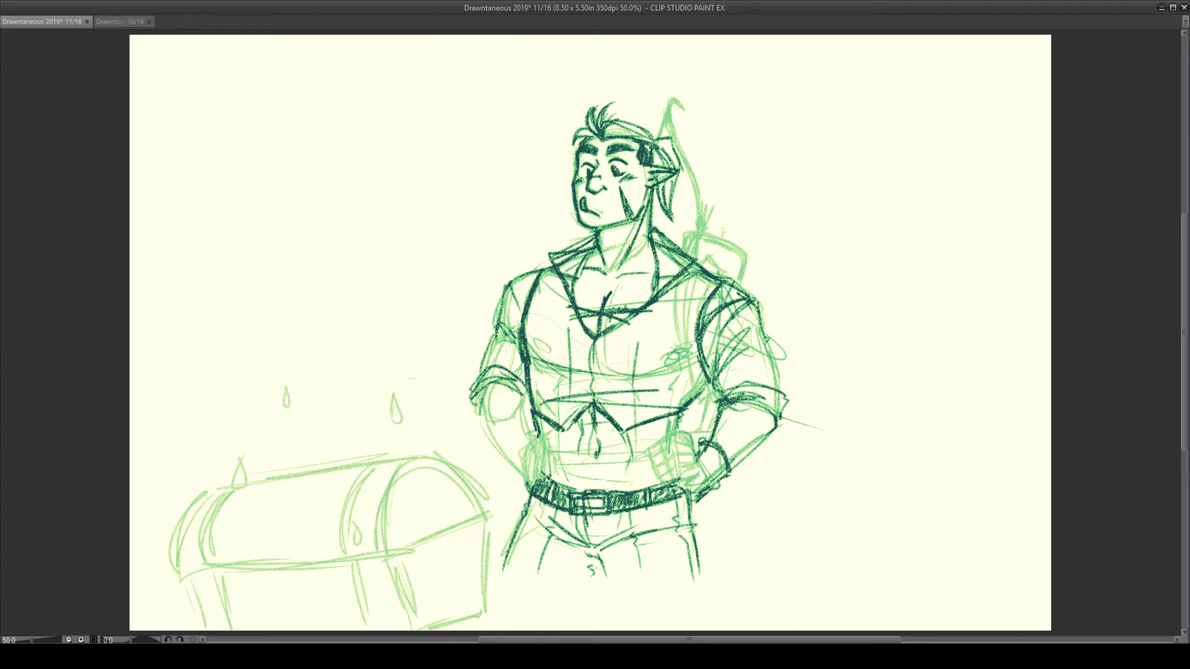
mouse_move(780, 424)
mouse_down()
mouse_move(726, 471)
mouse_move(745, 449)
mouse_up()
mouse_move(530, 438)
mouse_down()
mouse_move(528, 459)
mouse_move(548, 476)
mouse_move(523, 481)
mouse_move(533, 489)
mouse_move(524, 505)
mouse_move(536, 461)
mouse_up()
mouse_move(484, 384)
mouse_down()
mouse_move(472, 426)
mouse_move(522, 479)
mouse_move(494, 391)
mouse_move(521, 392)
mouse_move(528, 442)
mouse_up()
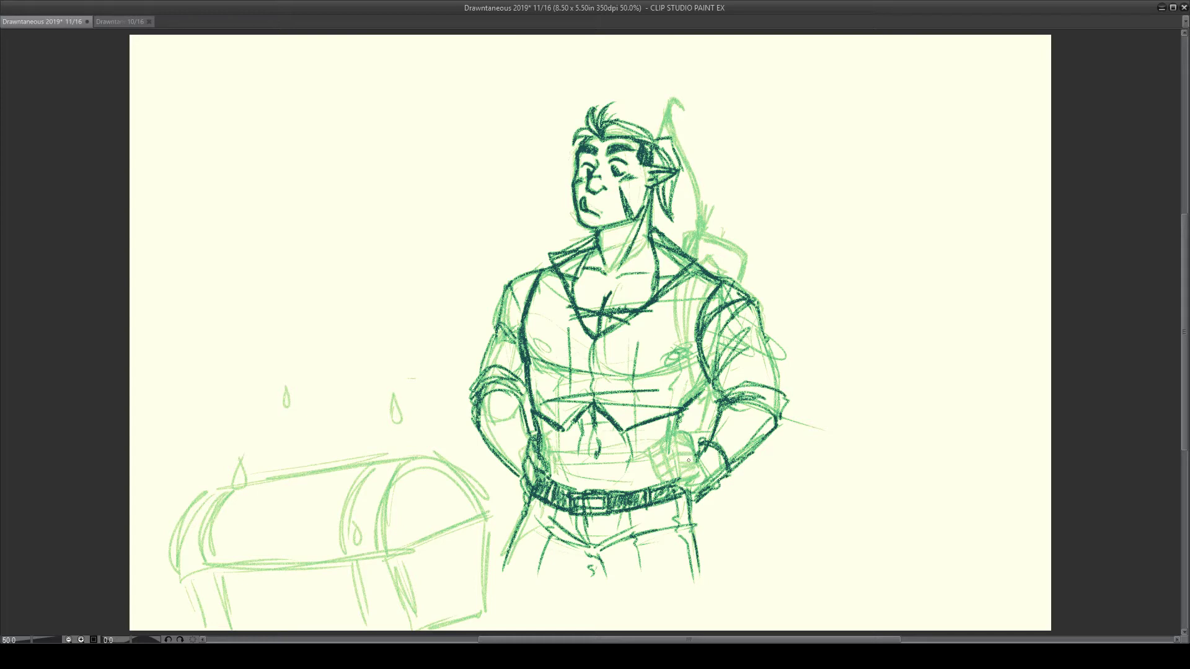
Step: Define the left hand's fingers on the hip and darken the curved pointed form rising behind the head
mouse_move(680, 435)
mouse_down()
mouse_move(697, 456)
mouse_move(667, 438)
mouse_move(655, 459)
mouse_move(670, 447)
mouse_move(659, 456)
mouse_move(678, 455)
mouse_move(662, 472)
mouse_move(678, 481)
mouse_move(667, 481)
mouse_move(694, 497)
mouse_move(706, 470)
mouse_move(704, 488)
mouse_up()
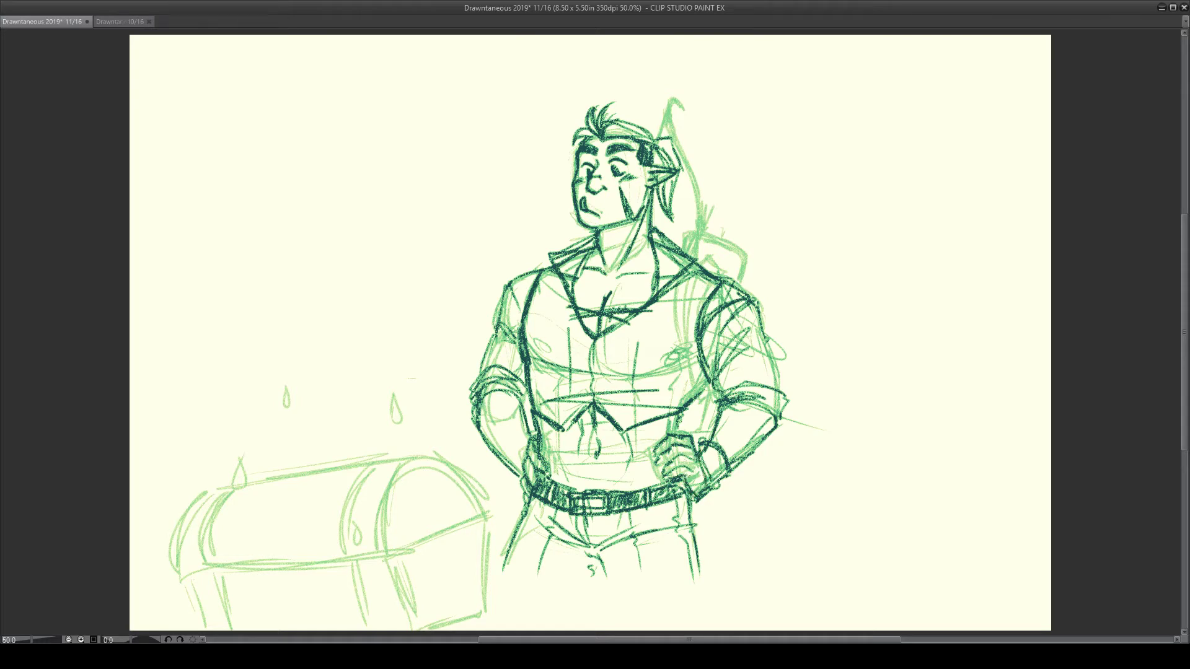
drag(675, 419, 680, 431)
mouse_move(681, 98)
mouse_down()
mouse_move(670, 94)
mouse_move(666, 114)
mouse_move(704, 213)
mouse_move(693, 255)
mouse_move(701, 203)
mouse_move(671, 128)
mouse_move(700, 183)
mouse_move(709, 231)
mouse_move(698, 266)
mouse_up()
drag(666, 110, 655, 136)
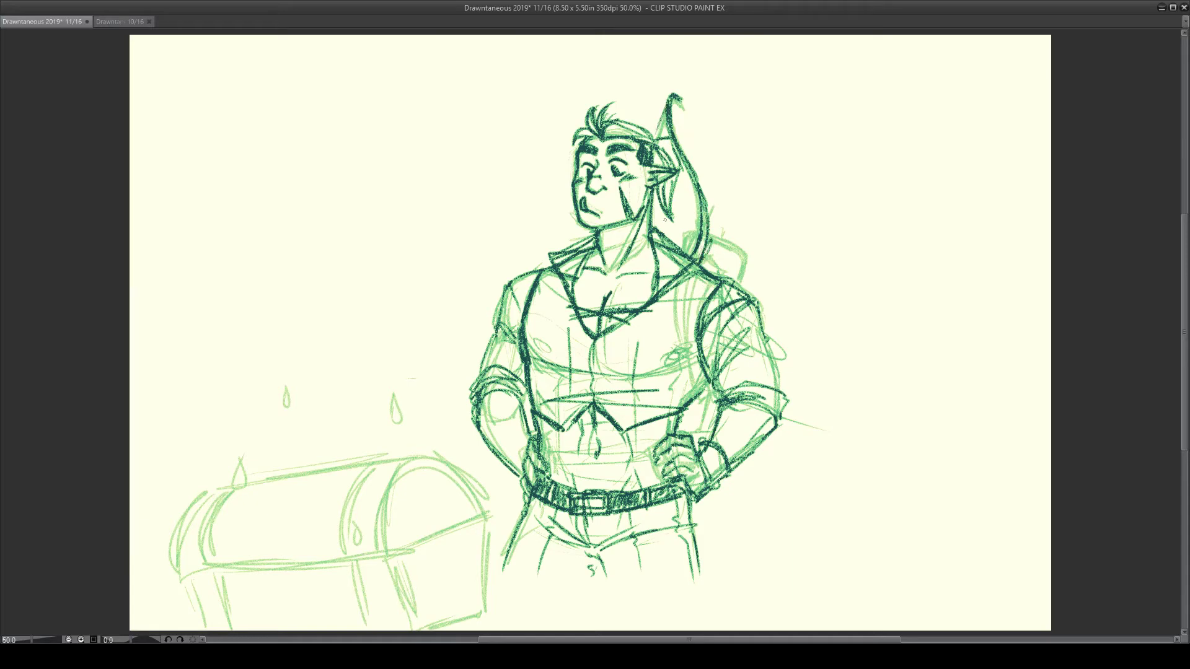
Step: Darken the strap curving from the shoulder down the chest's side and outline the quiver behind the shoulder
mouse_move(691, 266)
mouse_down()
mouse_move(677, 340)
mouse_move(712, 394)
mouse_move(681, 310)
mouse_move(679, 359)
mouse_up()
drag(683, 308, 678, 342)
drag(684, 354, 698, 387)
drag(685, 285, 679, 309)
drag(678, 329, 707, 394)
mouse_move(689, 267)
mouse_down()
mouse_move(683, 286)
mouse_move(698, 231)
mouse_move(749, 257)
mouse_move(757, 269)
mouse_move(741, 287)
mouse_up()
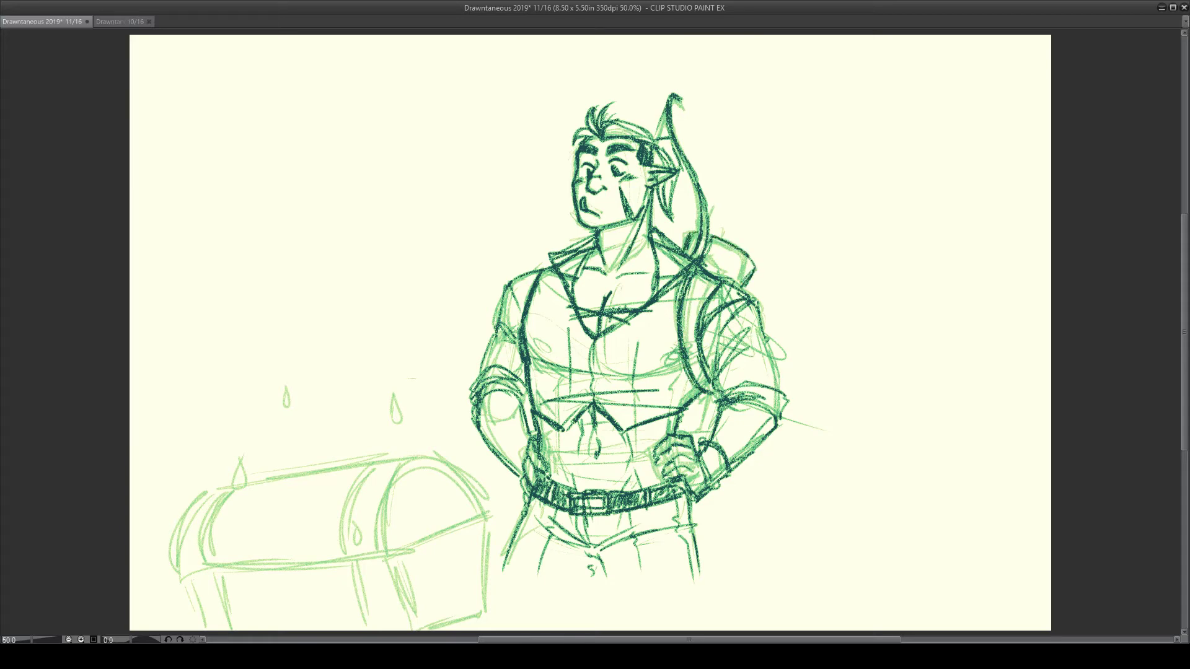
Step: Add feathered arrow ends sticking out of the quiver and darken the lines at both sides of the waist
mouse_move(714, 389)
mouse_down()
mouse_move(699, 430)
mouse_move(684, 434)
mouse_move(700, 434)
mouse_up()
drag(700, 427, 697, 445)
drag(709, 235, 730, 245)
mouse_move(725, 233)
mouse_down()
mouse_move(733, 222)
mouse_move(748, 241)
mouse_move(716, 220)
mouse_move(733, 214)
mouse_move(707, 221)
mouse_up()
mouse_move(753, 260)
mouse_down()
mouse_move(747, 240)
mouse_move(757, 241)
mouse_up()
drag(755, 248, 761, 233)
mouse_move(749, 260)
mouse_down()
mouse_move(766, 247)
mouse_move(762, 261)
mouse_move(753, 234)
mouse_up()
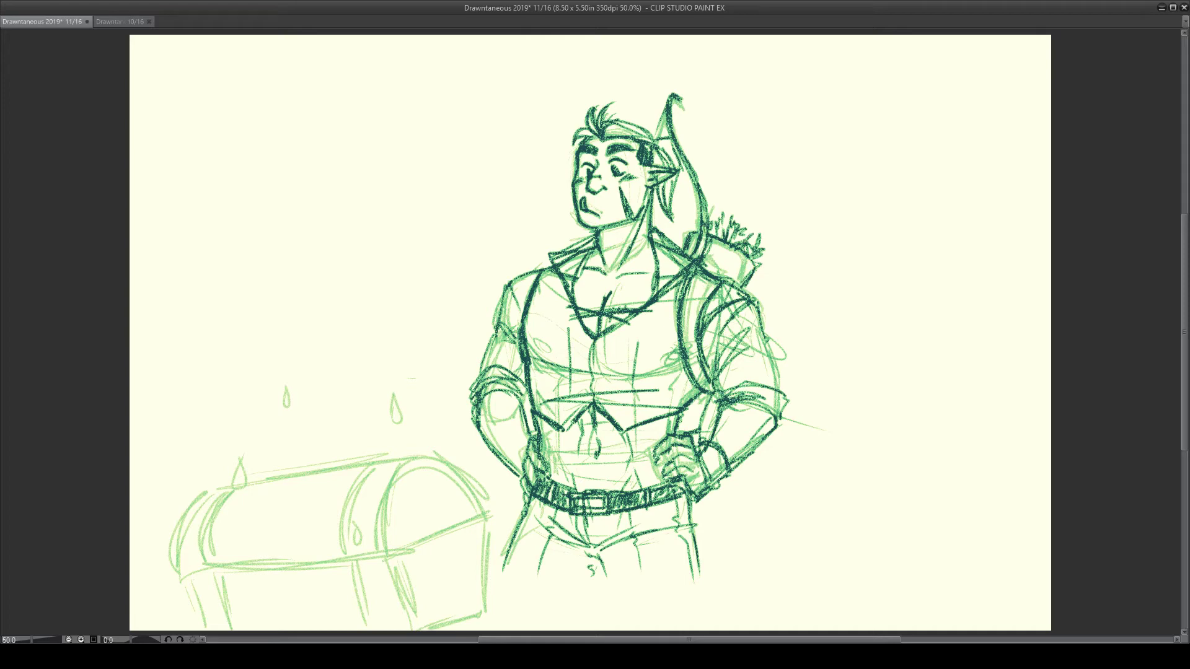
drag(507, 388, 529, 438)
Step: Darken the treasure chest's lid edges, its arched end and the end panel below it
mouse_move(201, 496)
mouse_down()
mouse_move(177, 577)
mouse_move(220, 481)
mouse_move(383, 471)
mouse_up()
drag(297, 477, 403, 447)
drag(338, 469, 437, 440)
mouse_move(480, 490)
mouse_down()
mouse_move(403, 455)
mouse_move(386, 552)
mouse_up()
mouse_move(397, 465)
mouse_down()
mouse_move(383, 555)
mouse_move(509, 515)
mouse_move(478, 543)
mouse_move(477, 597)
mouse_up()
mouse_move(486, 530)
mouse_down()
mouse_move(481, 615)
mouse_move(437, 631)
mouse_up()
Step: Darken the chest's front corners and lid seam and draw the bands running over the lid and front
drag(386, 555, 415, 628)
drag(174, 582, 324, 558)
drag(181, 583, 201, 629)
mouse_move(199, 562)
mouse_down()
mouse_move(237, 483)
mouse_move(206, 569)
mouse_up()
mouse_move(378, 464)
mouse_down()
mouse_move(351, 555)
mouse_move(350, 533)
mouse_up()
drag(211, 574, 228, 631)
drag(215, 572, 233, 627)
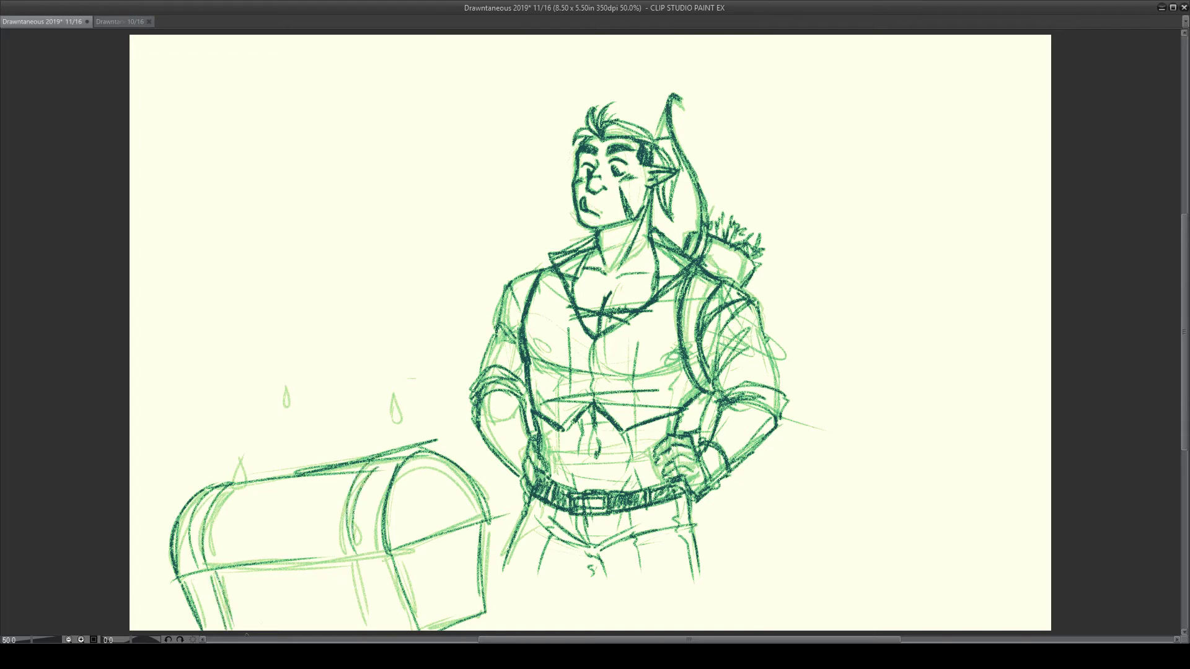
drag(351, 562, 379, 629)
drag(198, 572, 351, 550)
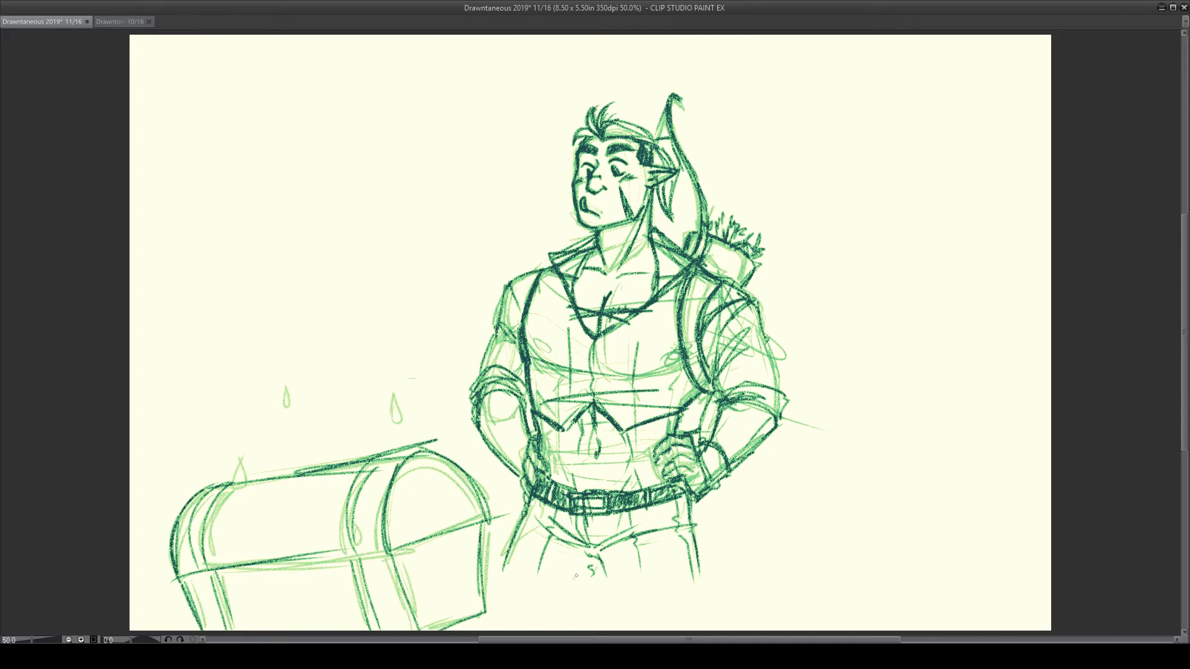
Step: Redraw the three teardrop shapes above the chest with larger dark outlines
mouse_move(395, 392)
mouse_down()
mouse_move(396, 427)
mouse_move(400, 413)
mouse_up()
mouse_move(290, 370)
mouse_down()
mouse_move(283, 391)
mouse_move(289, 380)
mouse_up()
mouse_move(232, 453)
mouse_down()
mouse_move(238, 470)
mouse_move(227, 465)
mouse_move(232, 446)
mouse_up()
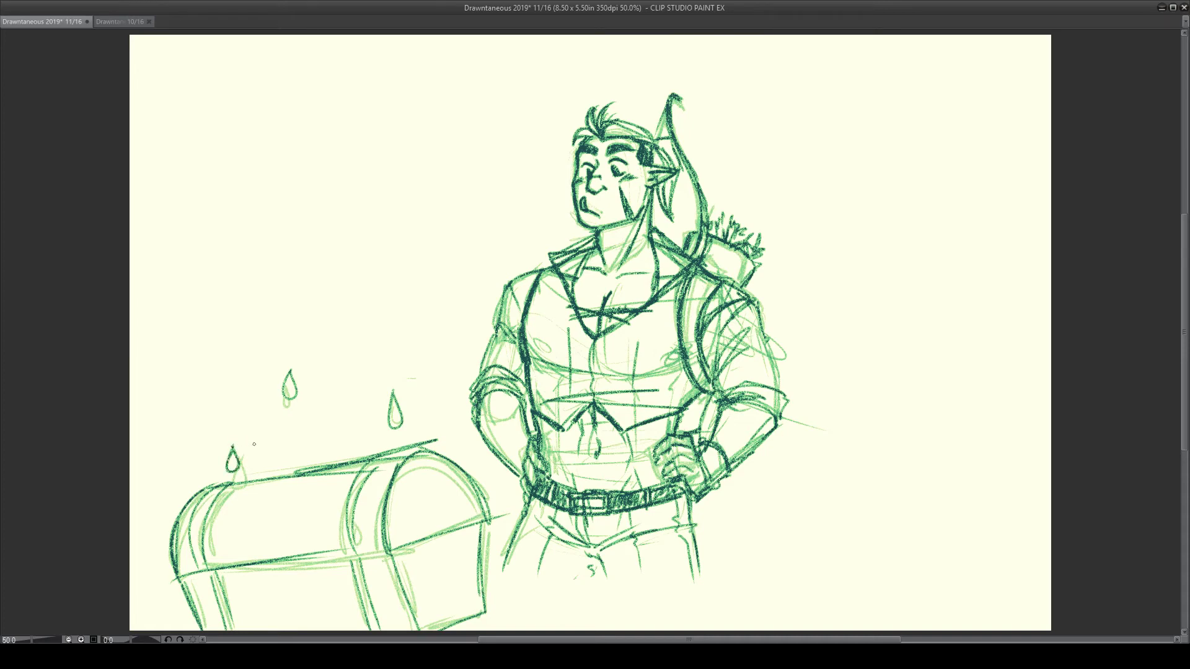
Step: Add five smaller teardrops in the space above the chest and one on the arched end of its lid
drag(422, 472, 427, 493)
mouse_move(411, 366)
mouse_down()
mouse_move(408, 383)
mouse_move(414, 365)
mouse_move(339, 383)
mouse_up()
drag(341, 384, 345, 367)
drag(327, 431, 325, 447)
drag(327, 447, 328, 429)
drag(264, 409, 263, 431)
drag(266, 430, 266, 411)
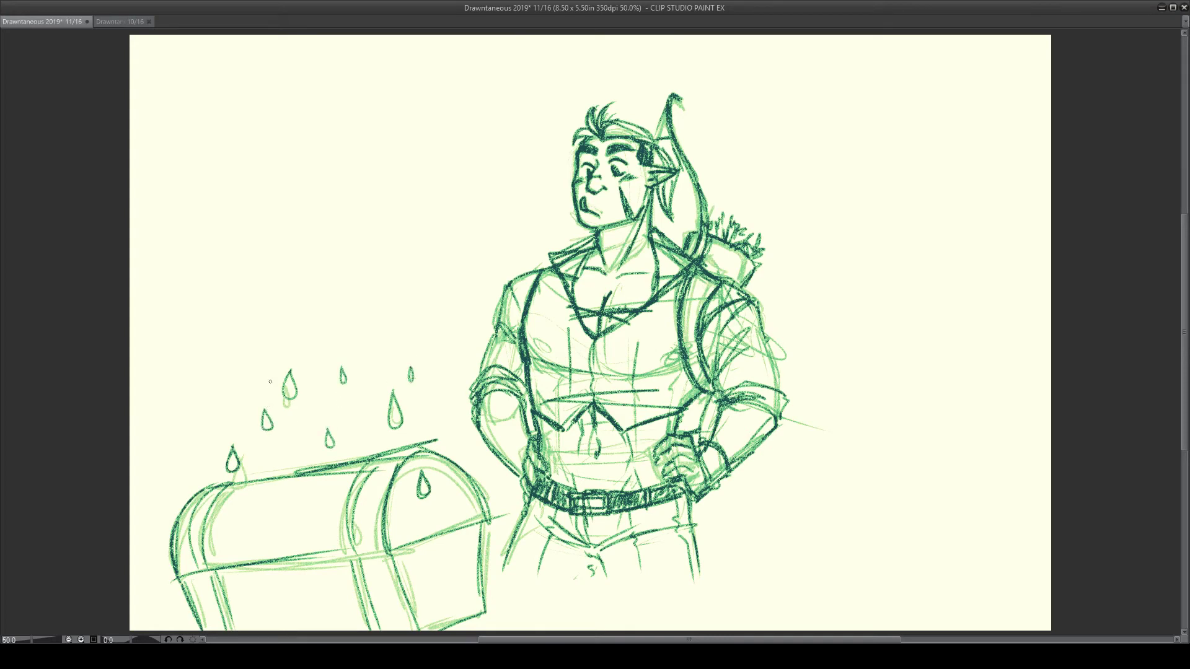
drag(192, 408, 187, 433)
drag(189, 434, 193, 411)
Step: Shade the figure's face, neck, open chest, bare midriff and forearms with a light green skin tone
mouse_move(592, 147)
mouse_down()
mouse_move(586, 155)
mouse_move(605, 142)
mouse_move(598, 165)
mouse_move(608, 158)
mouse_up()
key(ctrl+z)
mouse_move(585, 146)
mouse_down()
mouse_move(603, 166)
mouse_move(580, 186)
mouse_move(604, 162)
mouse_move(612, 213)
mouse_move(632, 182)
mouse_move(643, 192)
mouse_move(635, 160)
mouse_move(596, 147)
mouse_move(609, 235)
mouse_move(581, 223)
mouse_move(590, 218)
mouse_move(608, 263)
mouse_move(619, 247)
mouse_move(648, 251)
mouse_move(650, 282)
mouse_move(642, 294)
mouse_move(599, 291)
mouse_move(595, 262)
mouse_move(583, 304)
mouse_move(628, 303)
mouse_move(591, 323)
mouse_up()
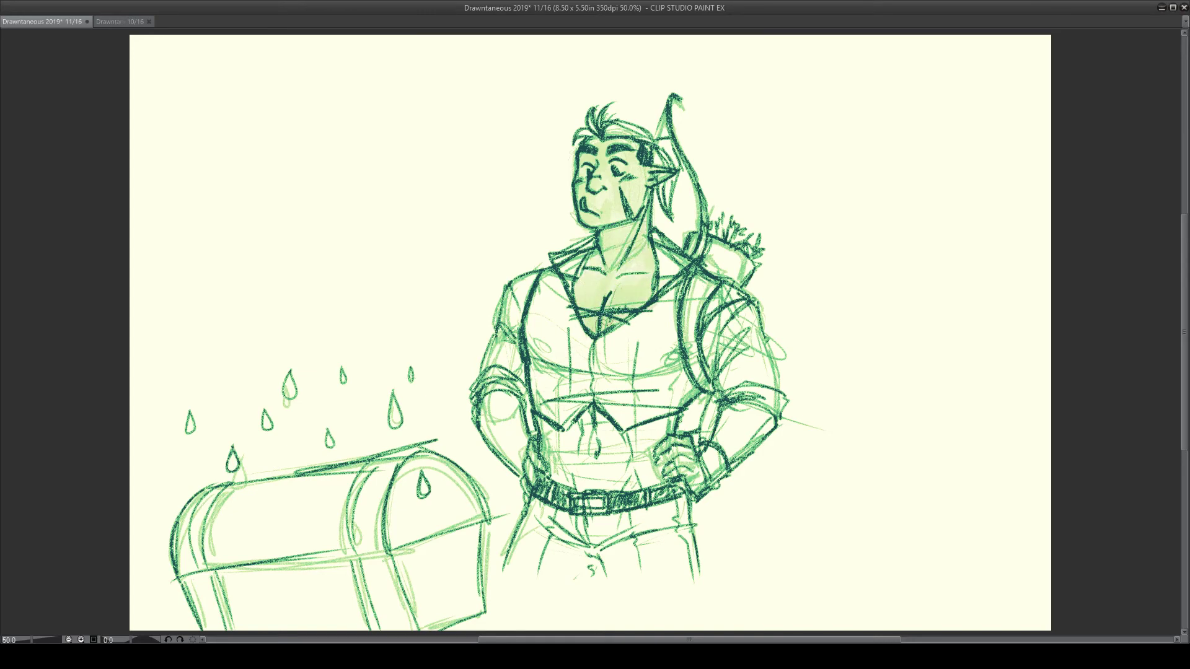
mouse_move(542, 438)
mouse_down()
mouse_move(555, 478)
mouse_move(565, 440)
mouse_move(582, 490)
mouse_move(590, 449)
mouse_move(611, 434)
mouse_move(626, 471)
mouse_move(645, 471)
mouse_move(651, 436)
mouse_move(669, 424)
mouse_move(632, 444)
mouse_up()
mouse_move(491, 401)
mouse_down()
mouse_move(511, 447)
mouse_move(522, 437)
mouse_up()
mouse_move(738, 406)
mouse_down()
mouse_move(717, 447)
mouse_move(741, 427)
mouse_move(763, 434)
mouse_move(761, 416)
mouse_move(737, 412)
mouse_up()
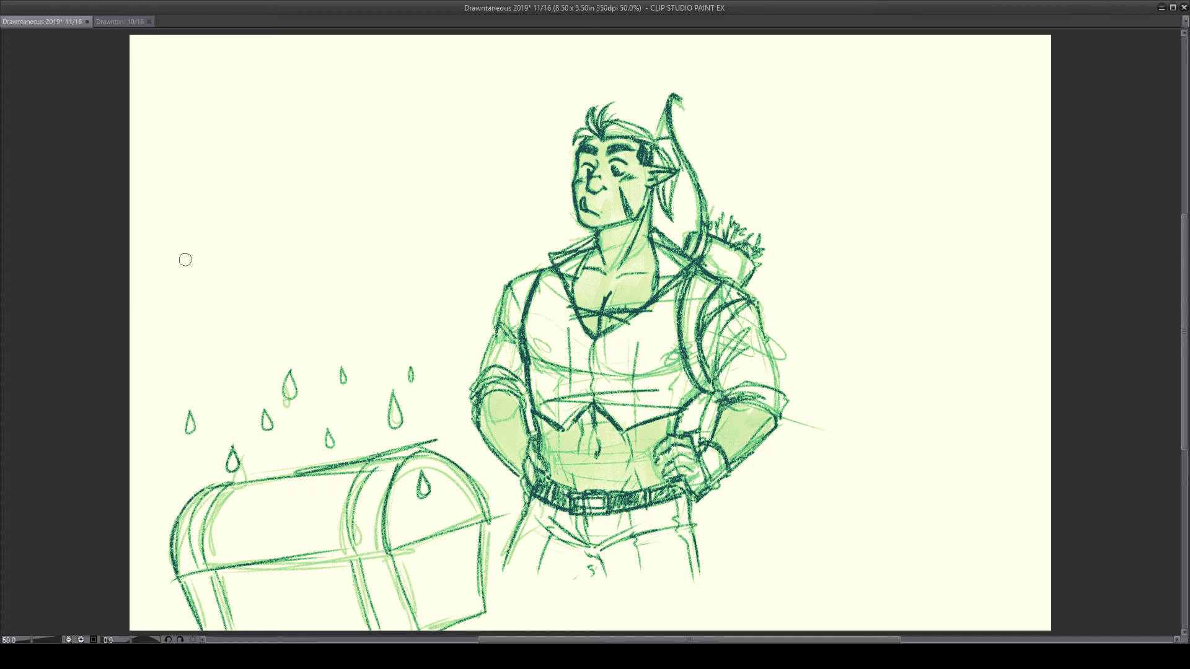
Step: Reduce the brush size and touch up the tone inside the eye nearer the pointed ear
key(bracketleft)
key(bracketleft)
key(bracketleft)
key(bracketleft)
mouse_move(615, 168)
mouse_down()
mouse_move(586, 168)
mouse_move(621, 167)
mouse_up()
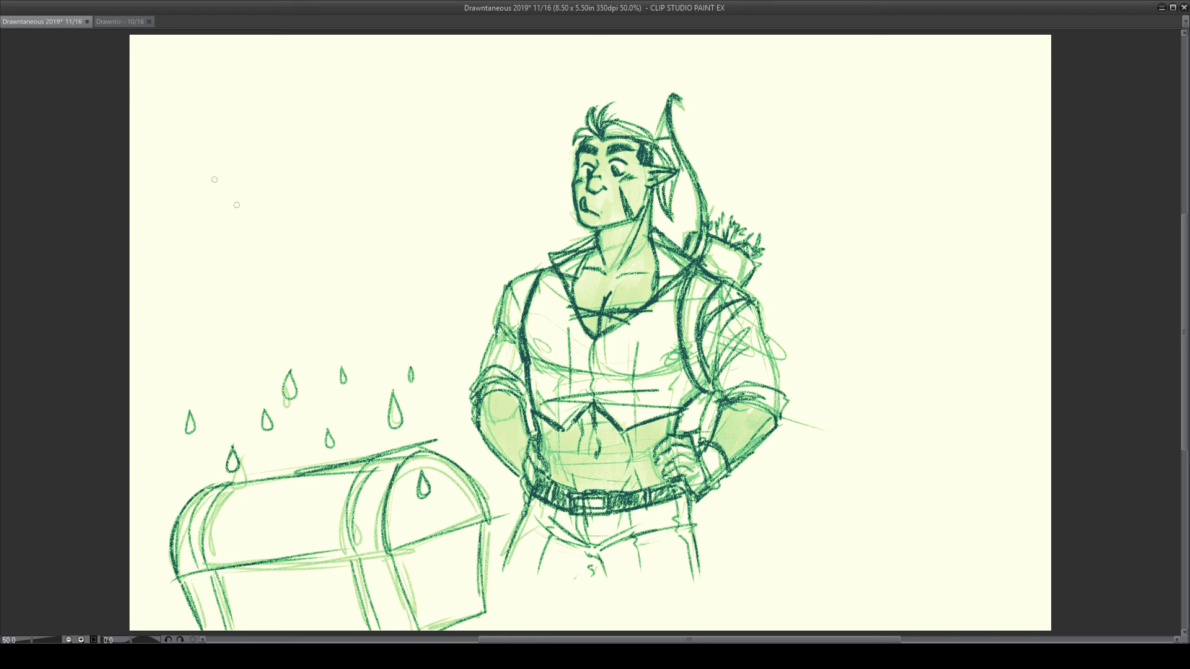